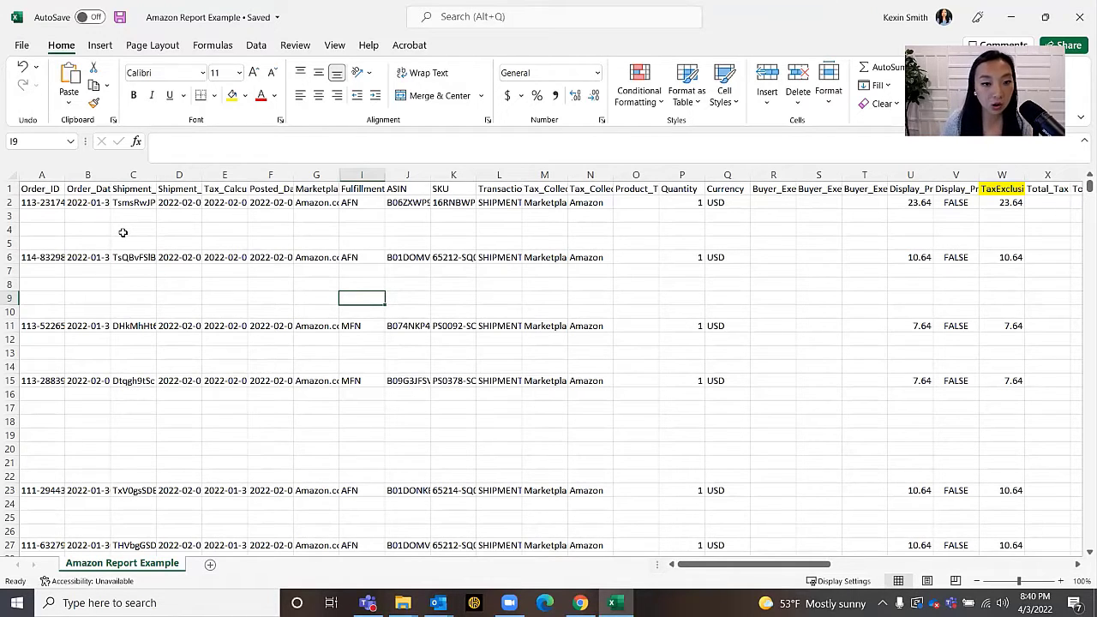
# - Widen the highlighted Ship_To_State and TaxExclusive_Selling_Price columns to fit their contents
pyautogui.click(312, 206)
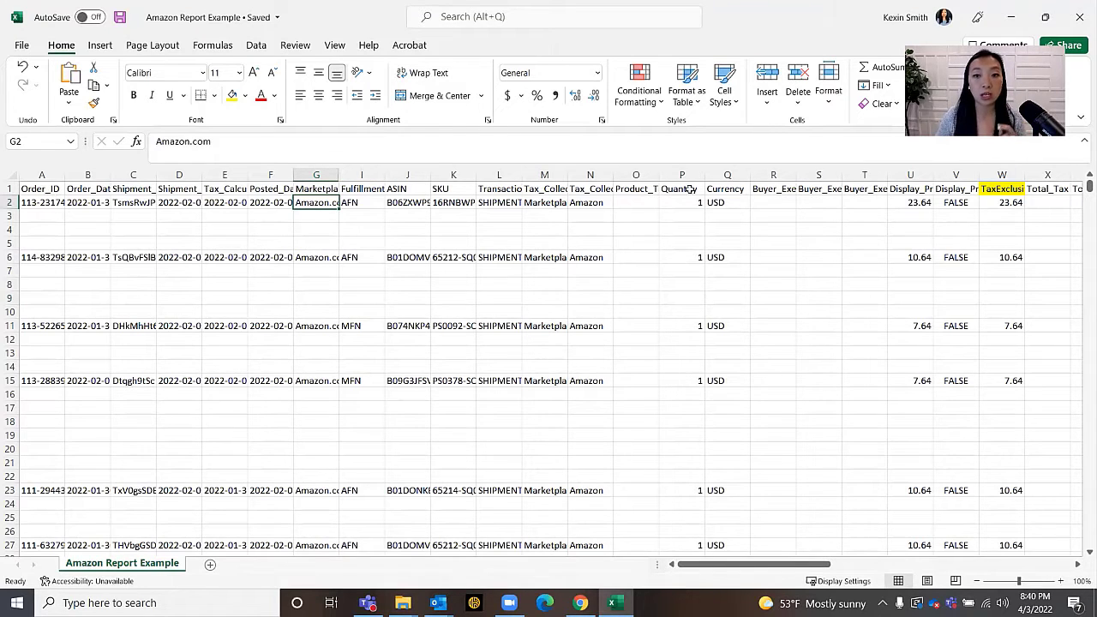
pyautogui.click(1012, 190)
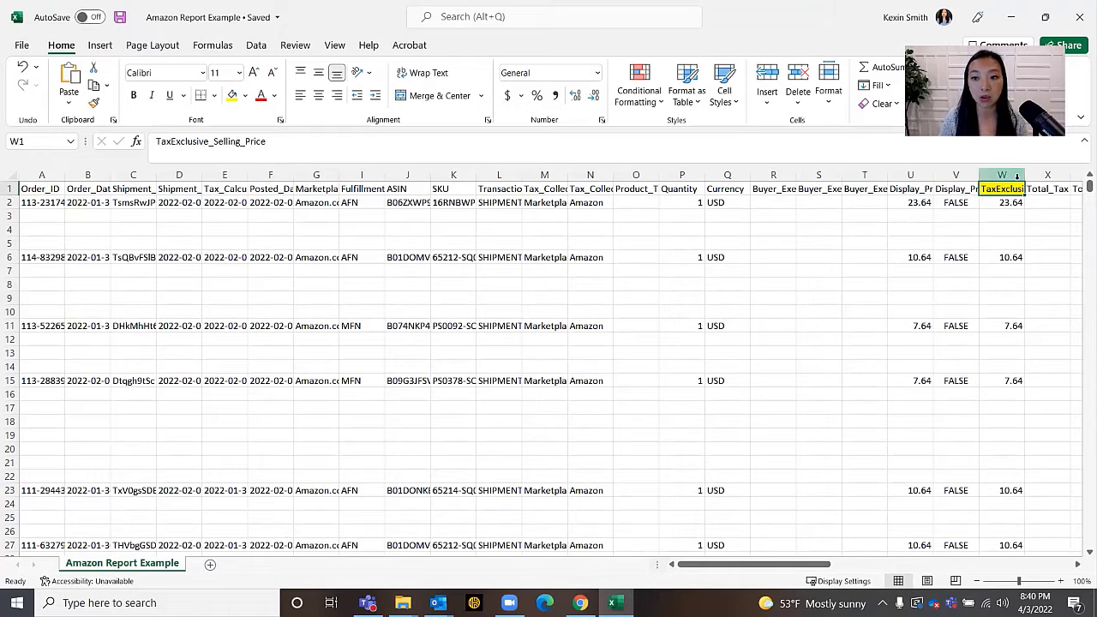
pyautogui.moveTo(1014, 203); pyautogui.dragTo(997, 404)
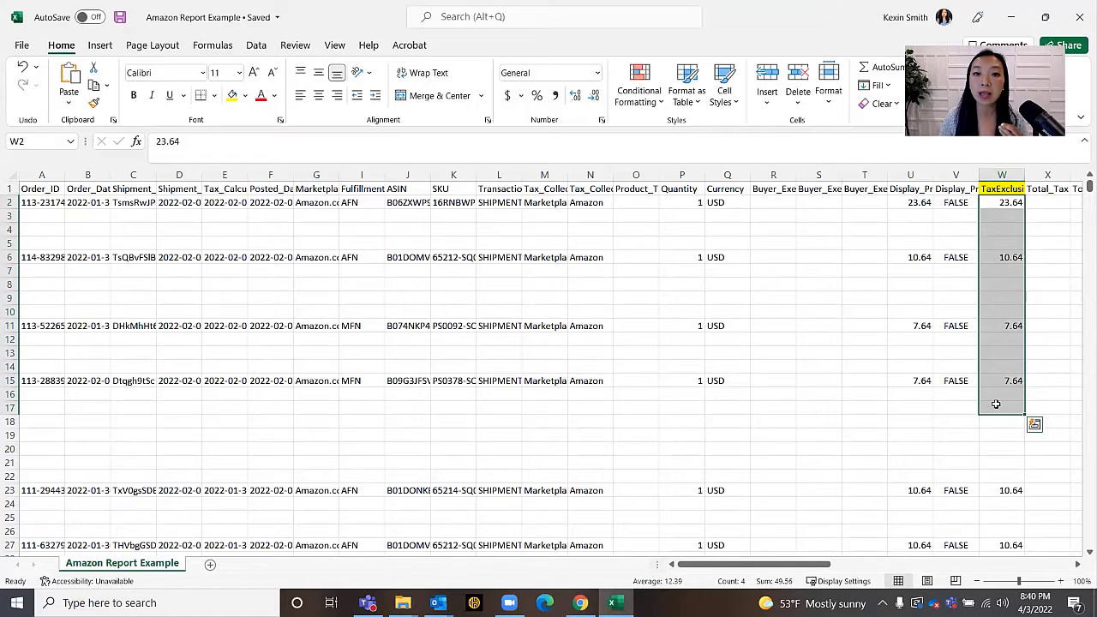
pyautogui.moveTo(1078, 563); pyautogui.dragTo(1079, 567)
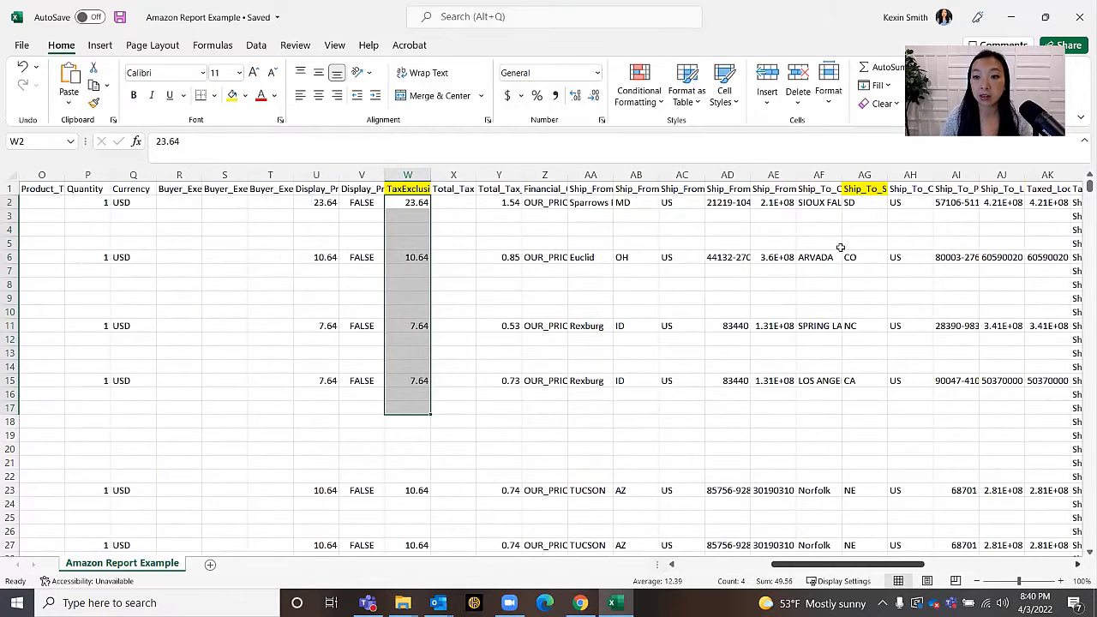
pyautogui.click(874, 191)
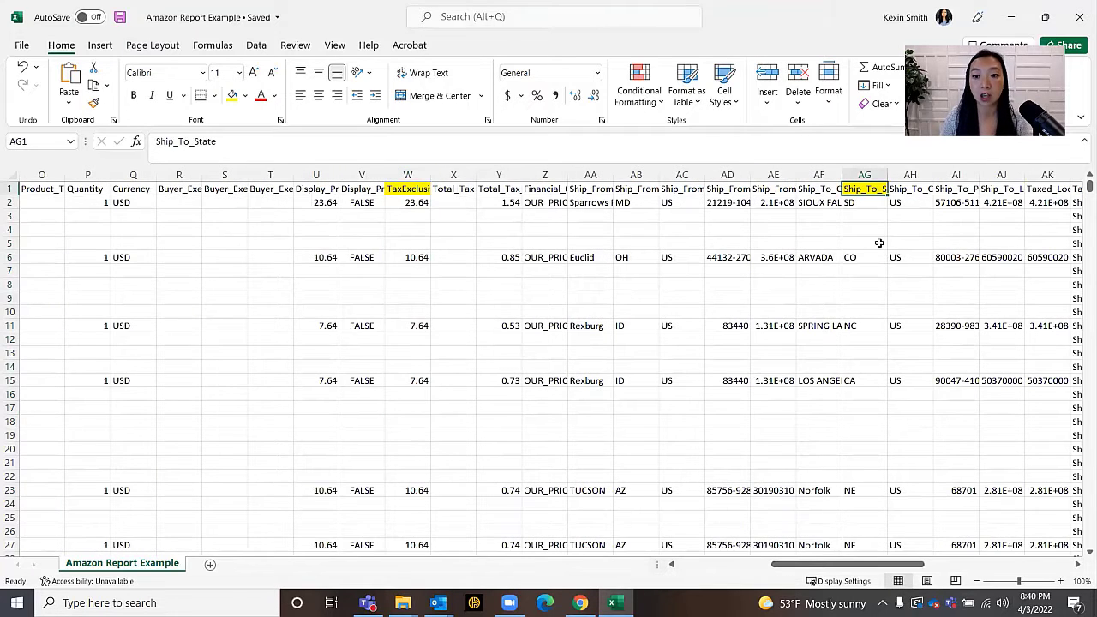
pyautogui.doubleClick(889, 175)
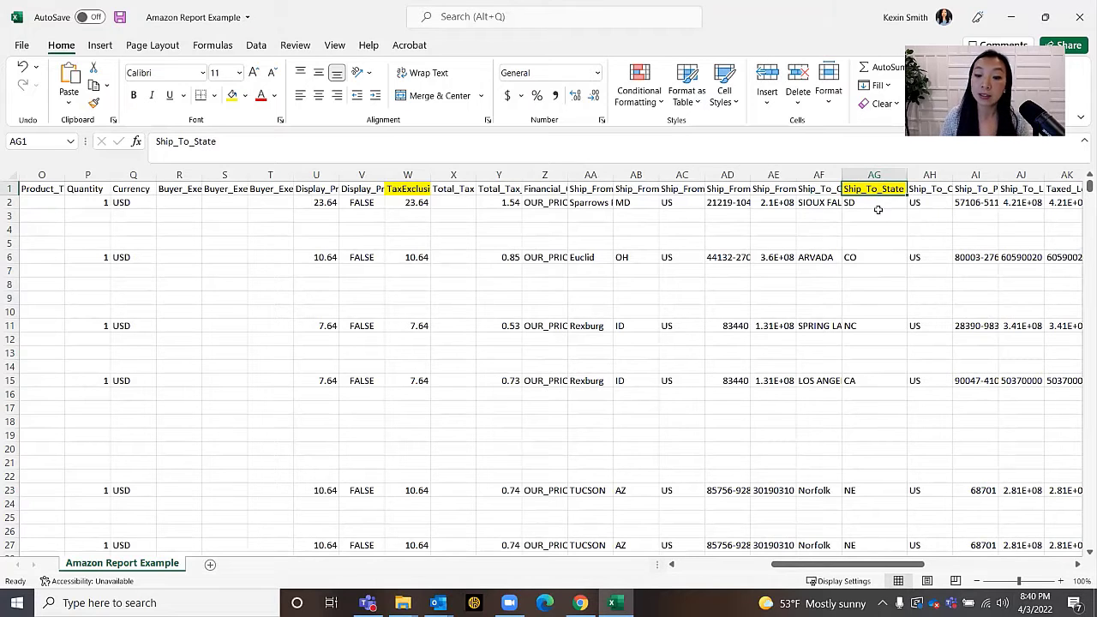
pyautogui.click(403, 175)
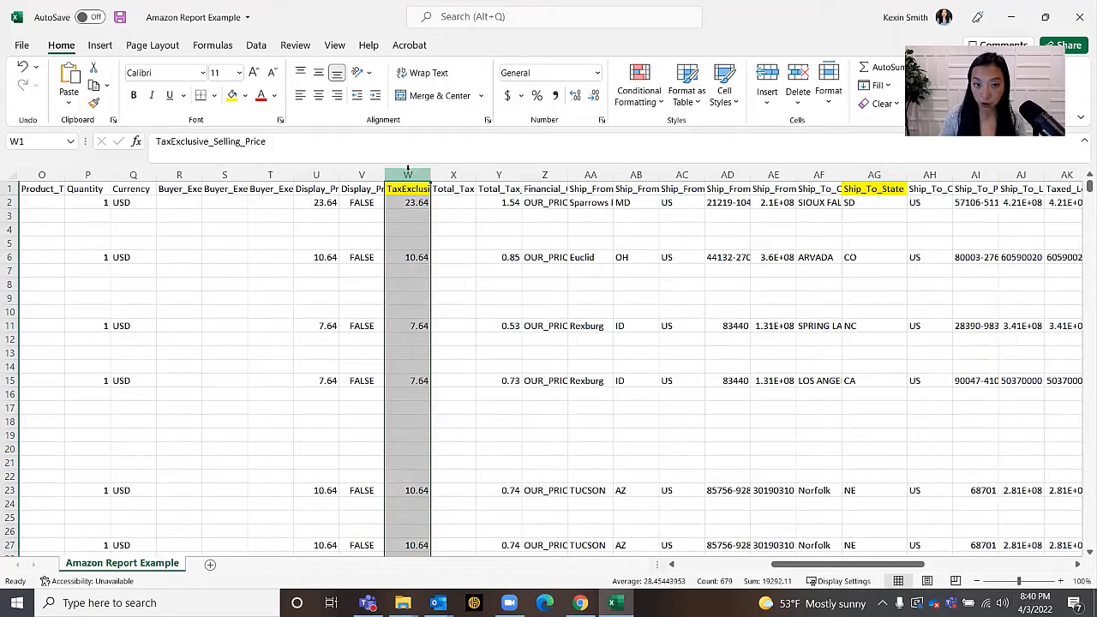
pyautogui.doubleClick(432, 175)
pyautogui.click(973, 214)
pyautogui.click(947, 270)
# - Create a PivotTable from all columns of the Amazon Report Example sheet on a new worksheet
pyautogui.moveTo(849, 564); pyautogui.dragTo(99, 246)
pyautogui.click(99, 246)
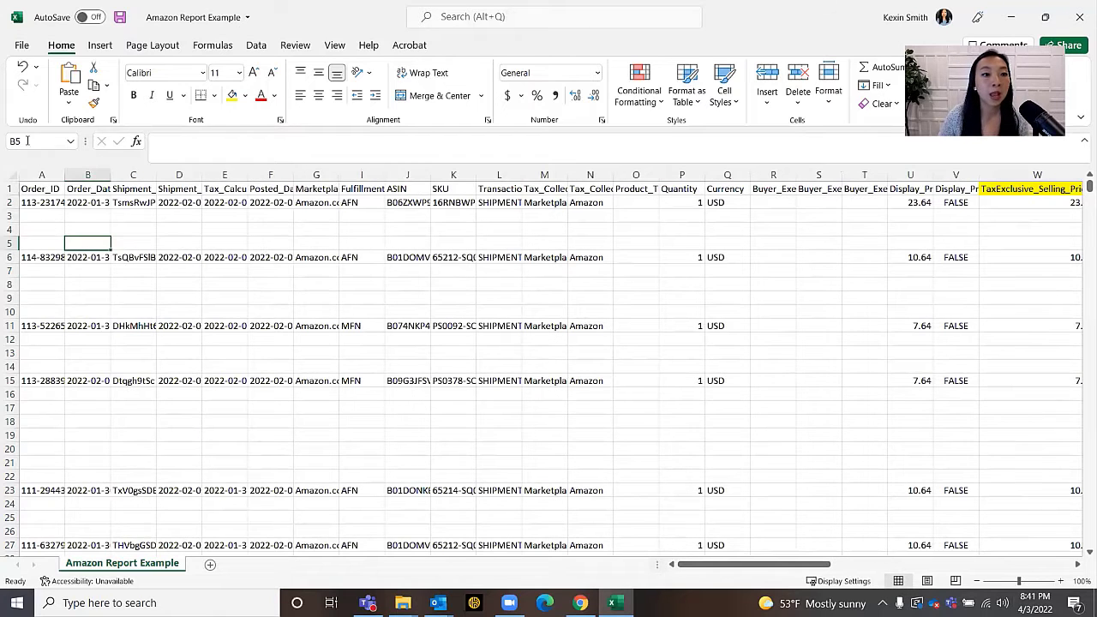
pyautogui.click(10, 174)
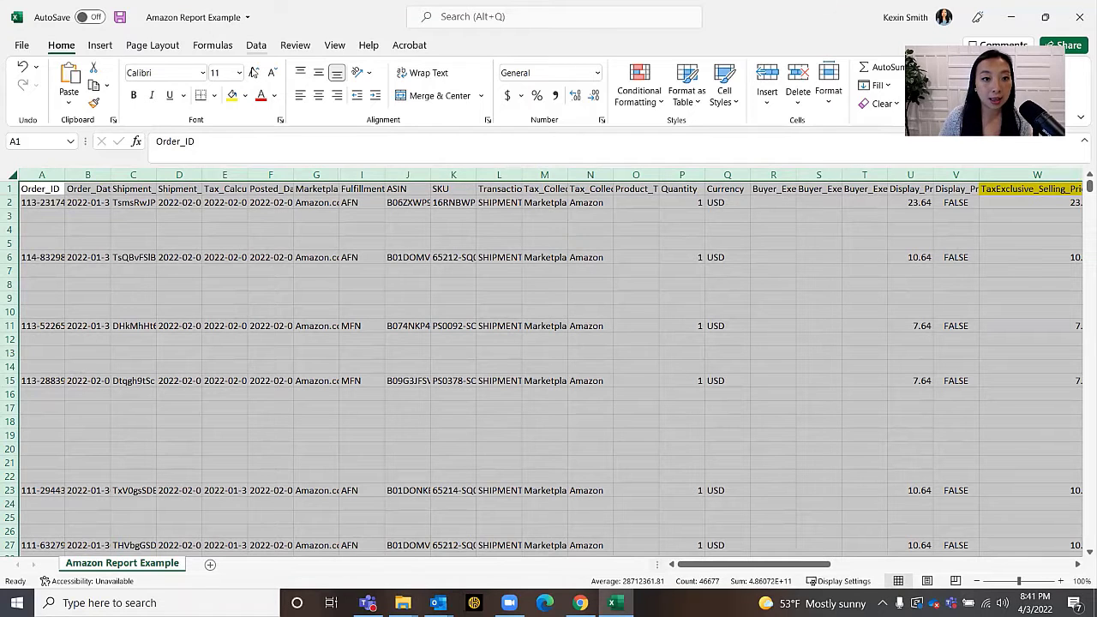
pyautogui.click(103, 47)
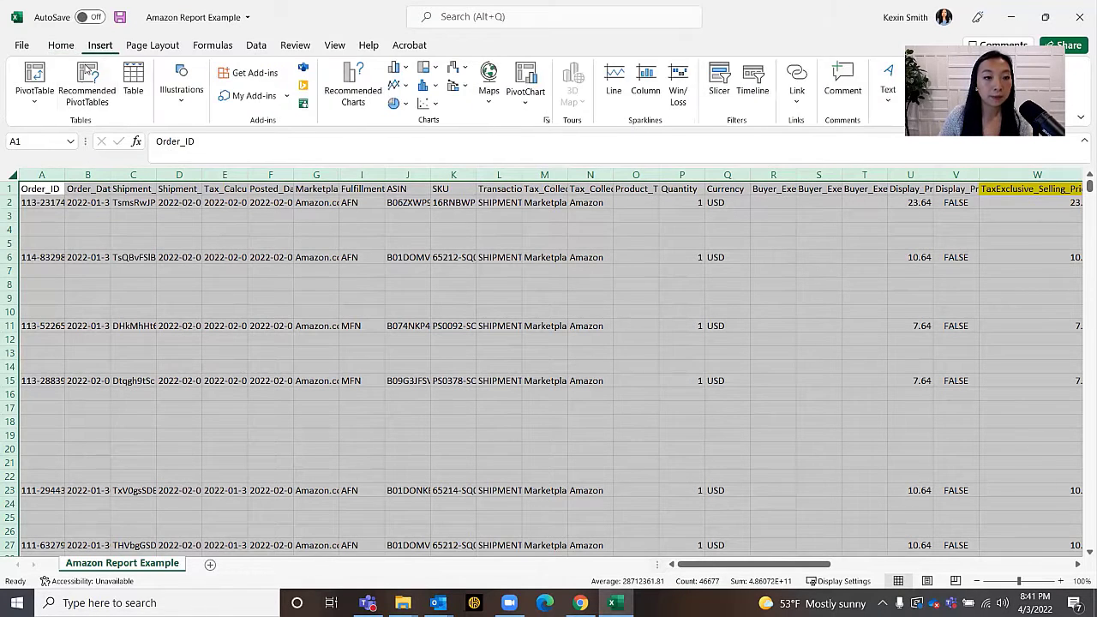
pyautogui.click(41, 77)
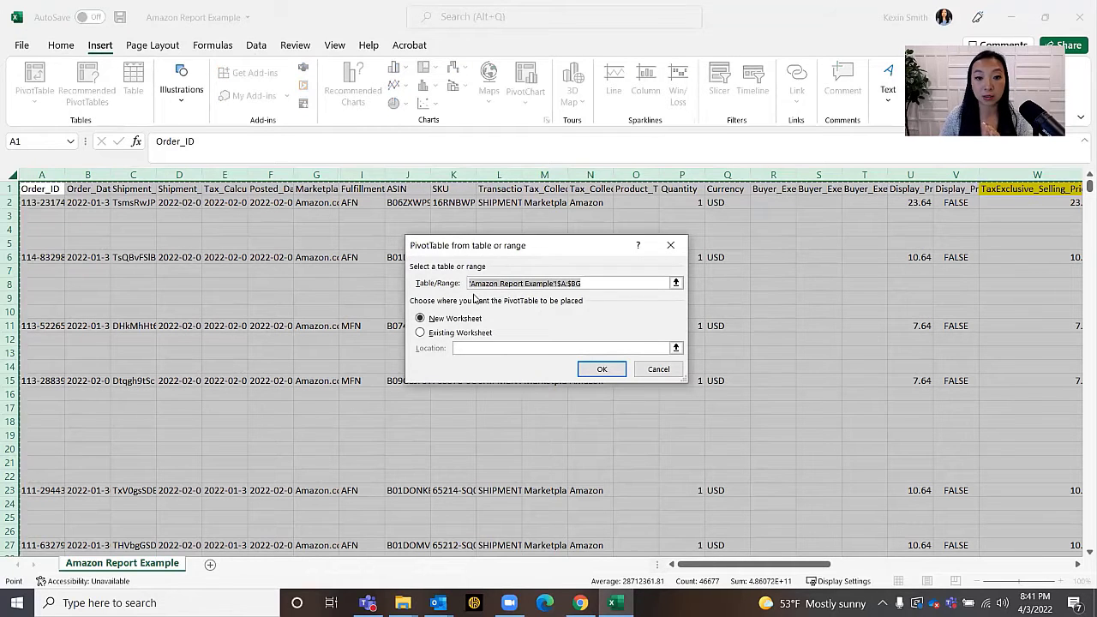
pyautogui.click(614, 370)
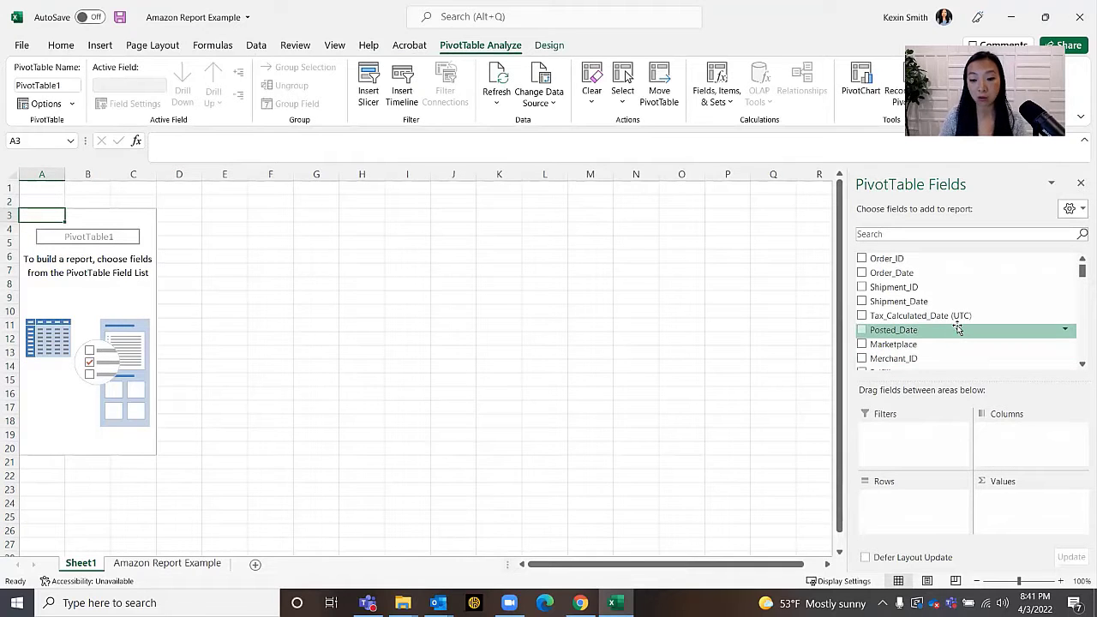
# - Add the Ship_To_State field to the PivotTable's rows
pyautogui.scroll(-2, 963, 322)
pyautogui.scroll(-3, 962, 323)
pyautogui.scroll(-1, 962, 324)
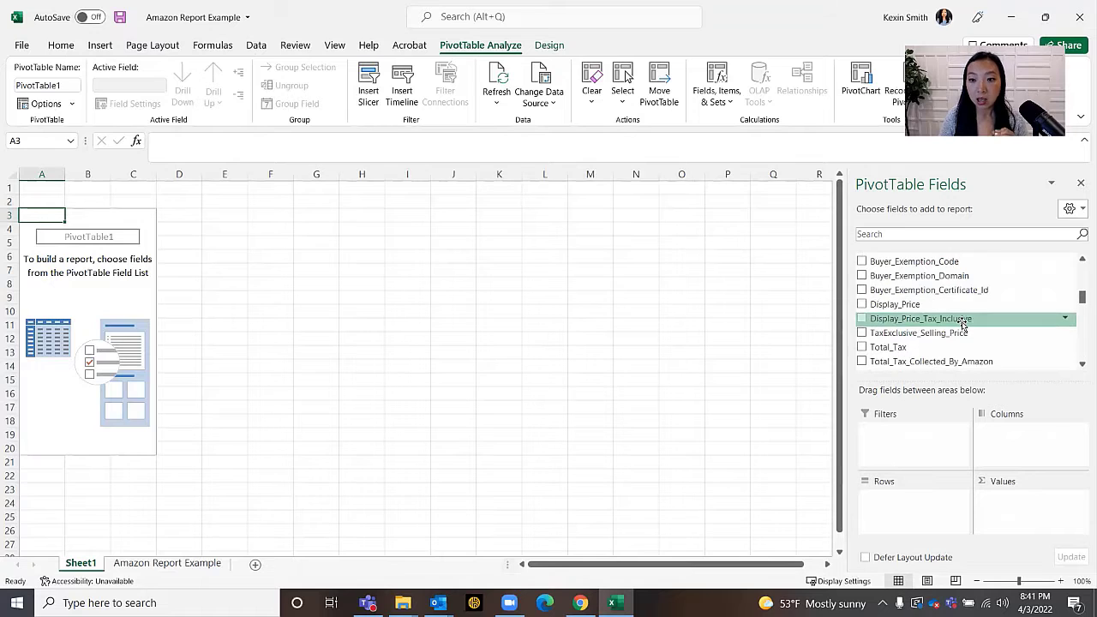
pyautogui.scroll(-4, 963, 323)
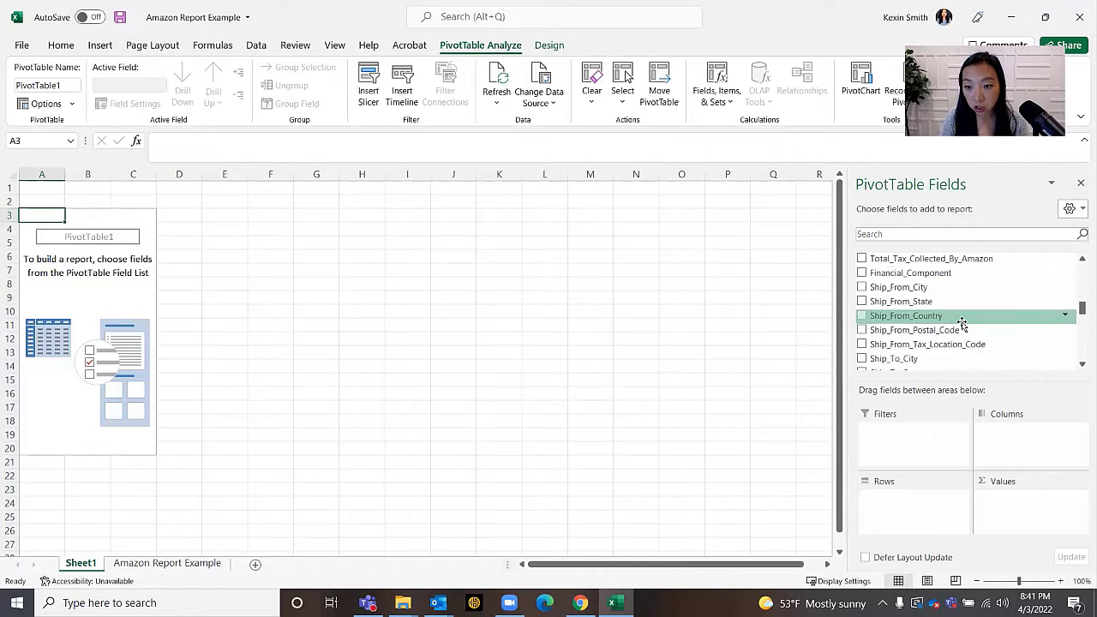
pyautogui.scroll(-1, 963, 323)
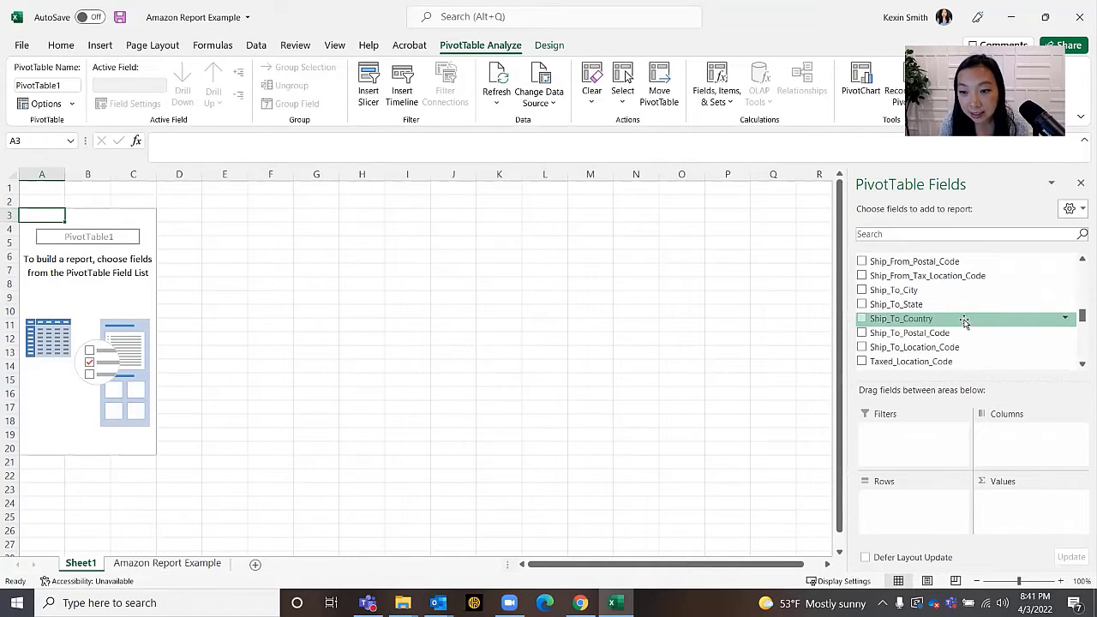
pyautogui.moveTo(960, 304); pyautogui.dragTo(923, 517)
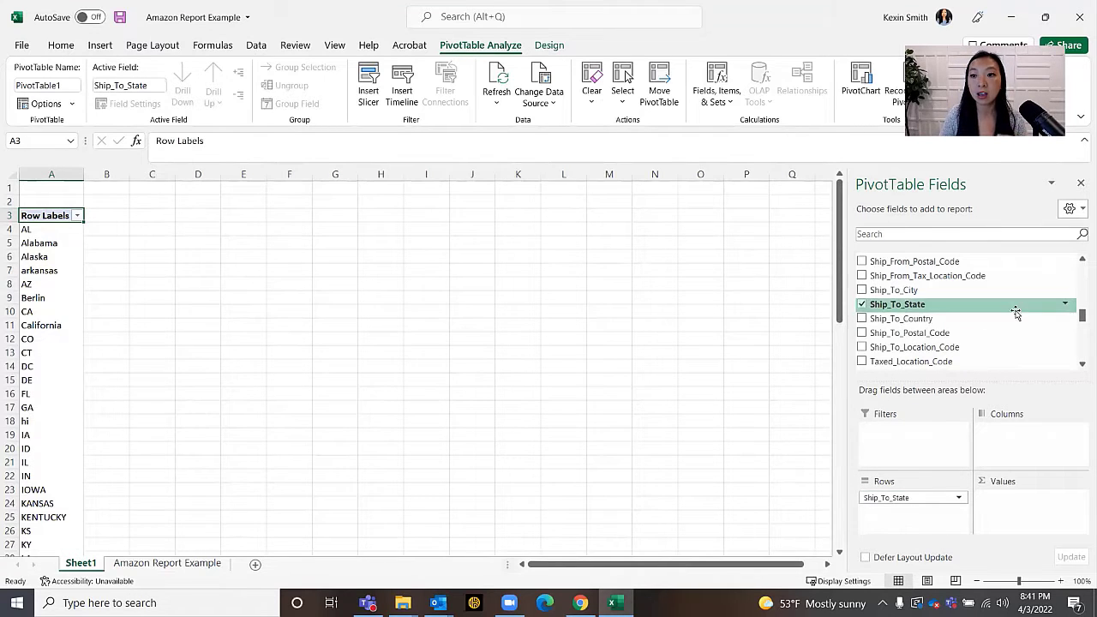
# - Add the TaxExclusive_Selling_Price field to the PivotTable's values as a sum
pyautogui.scroll(2, 996, 298)
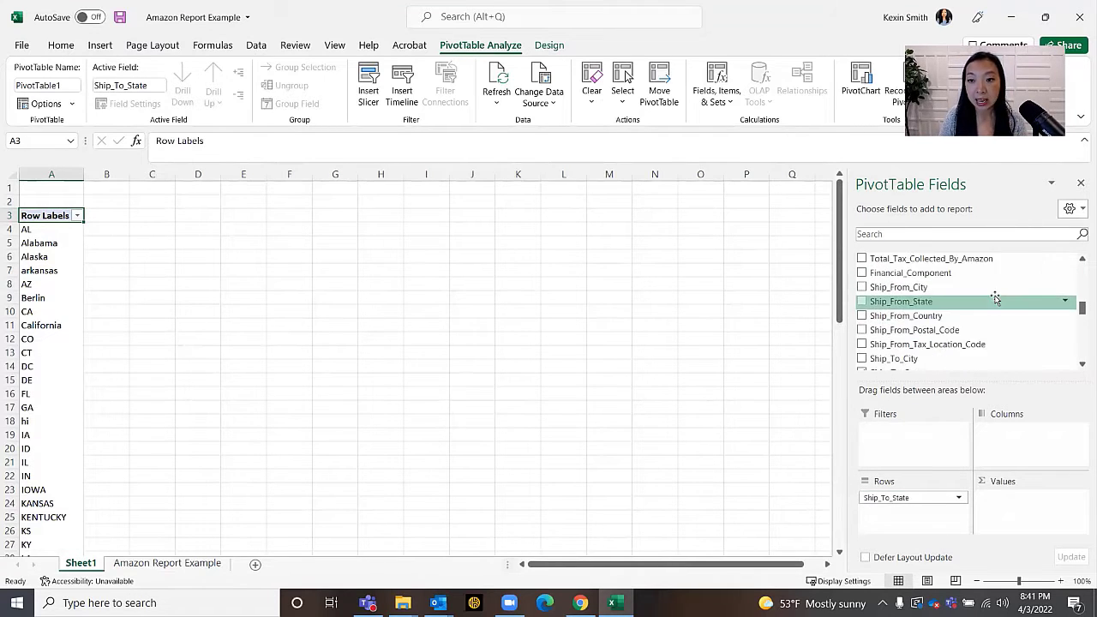
pyautogui.scroll(1, 998, 296)
pyautogui.scroll(1, 998, 296)
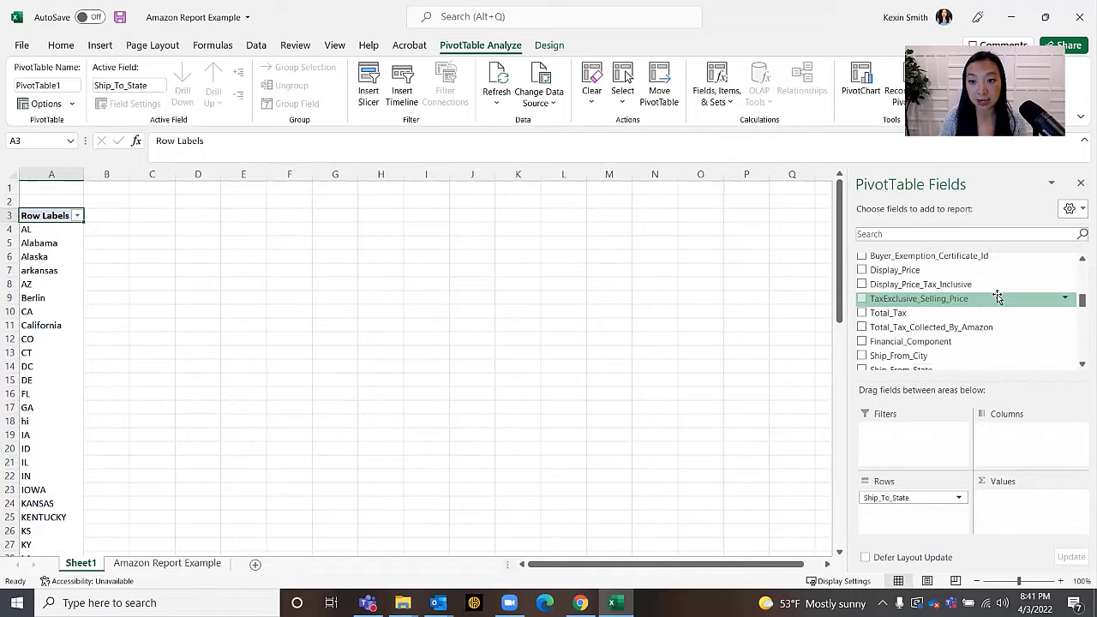
pyautogui.scroll(1, 998, 297)
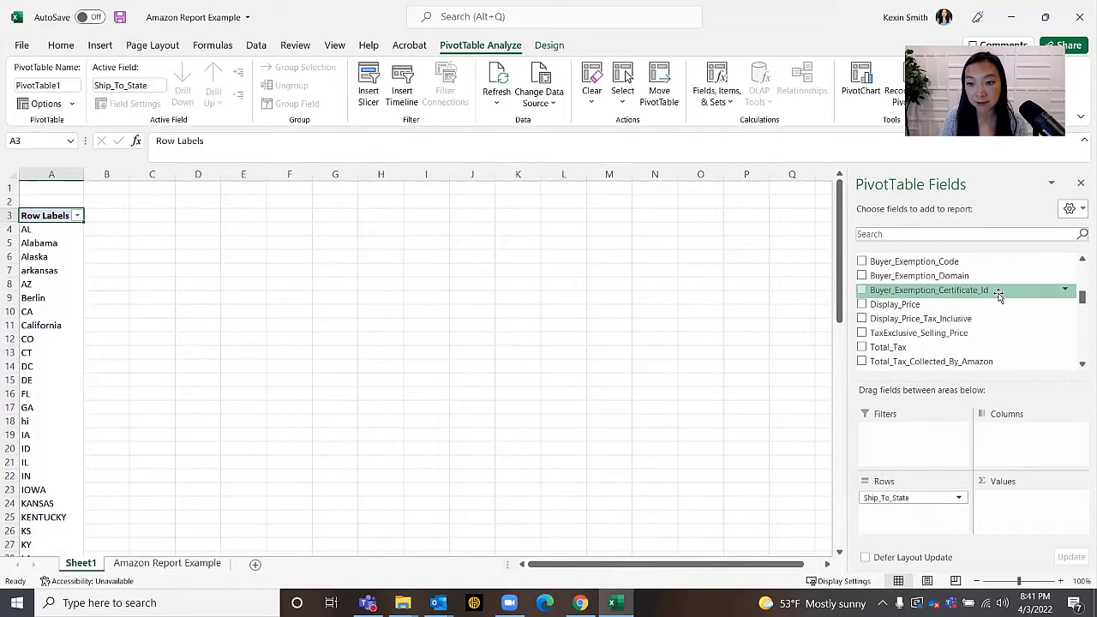
pyautogui.moveTo(992, 333); pyautogui.dragTo(1029, 506)
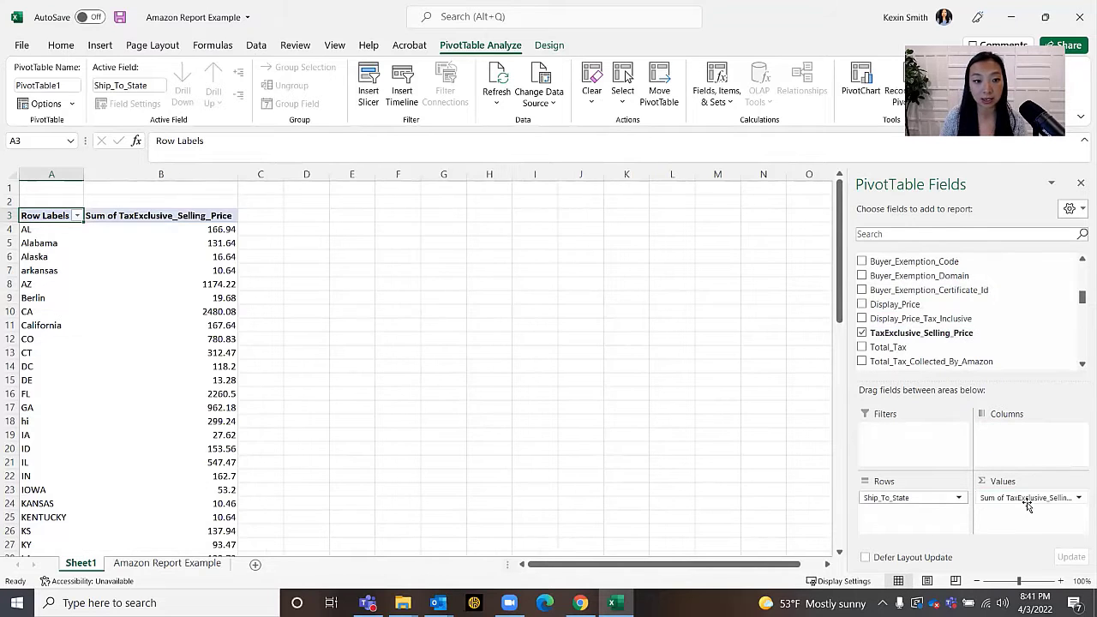
# - Apply the comma number style to all selling-price sums in column B, including the grand total
pyautogui.moveTo(206, 227); pyautogui.dragTo(229, 485)
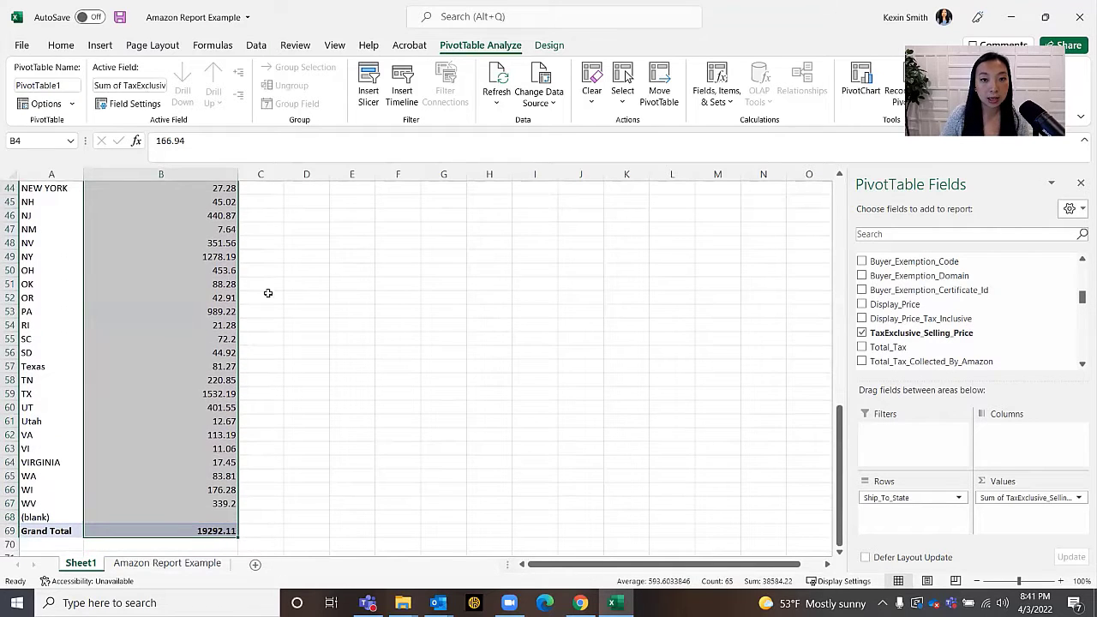
pyautogui.click(63, 47)
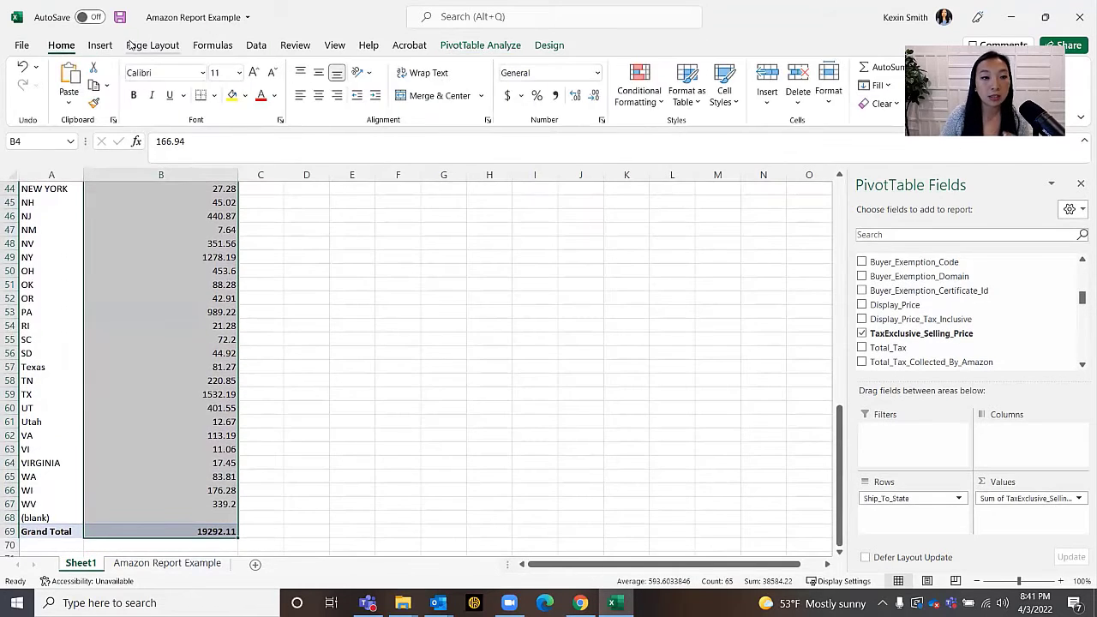
pyautogui.click(556, 96)
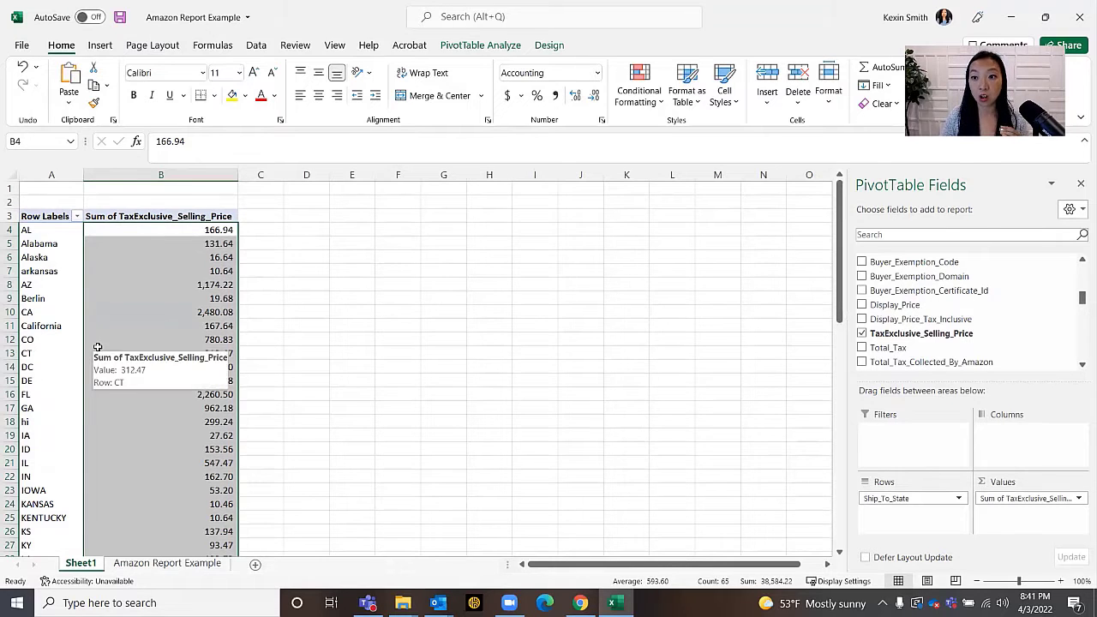
# - Examine the separate CA and California rows of the PivotTable and their selling-price sums
pyautogui.click(70, 336)
pyautogui.moveTo(37, 312); pyautogui.dragTo(40, 325)
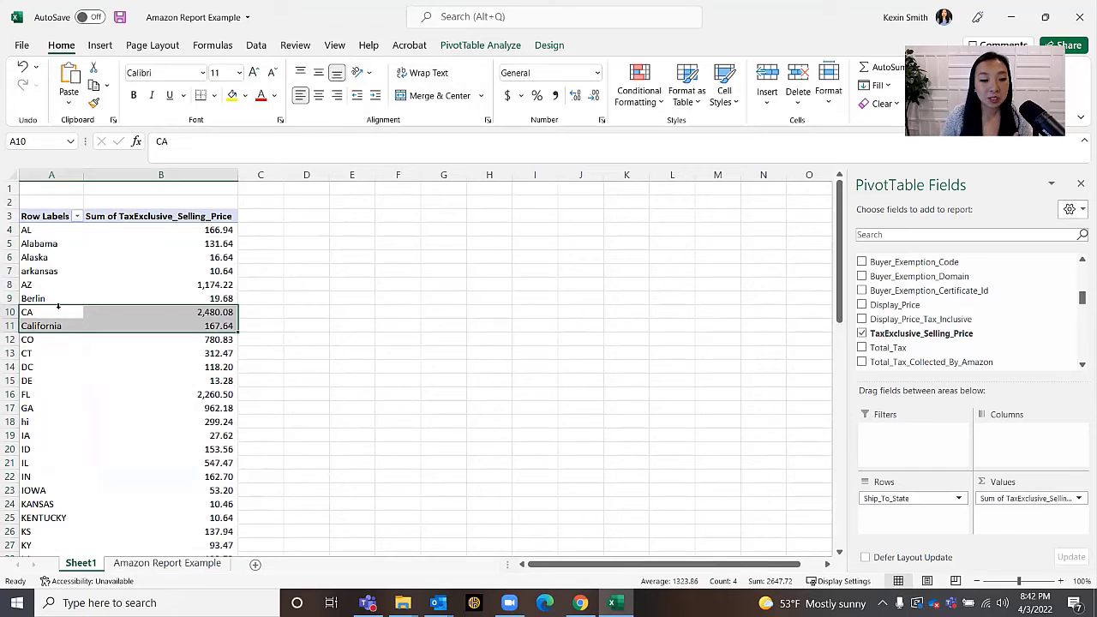
pyautogui.click(58, 307)
pyautogui.click(56, 316)
pyautogui.click(64, 332)
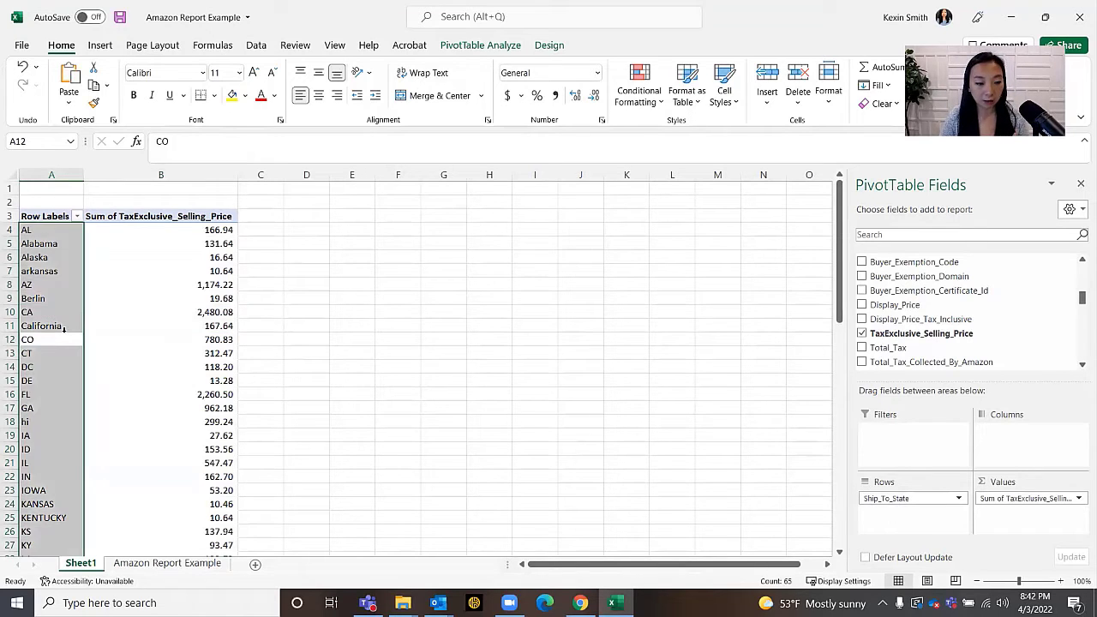
pyautogui.click(62, 326)
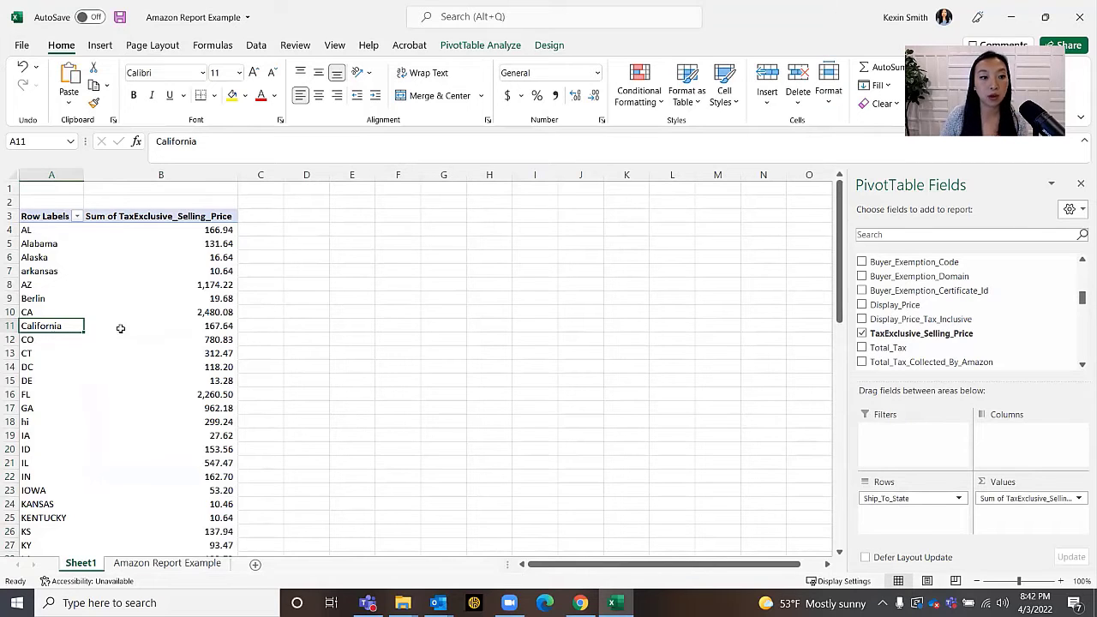
pyautogui.click(61, 307)
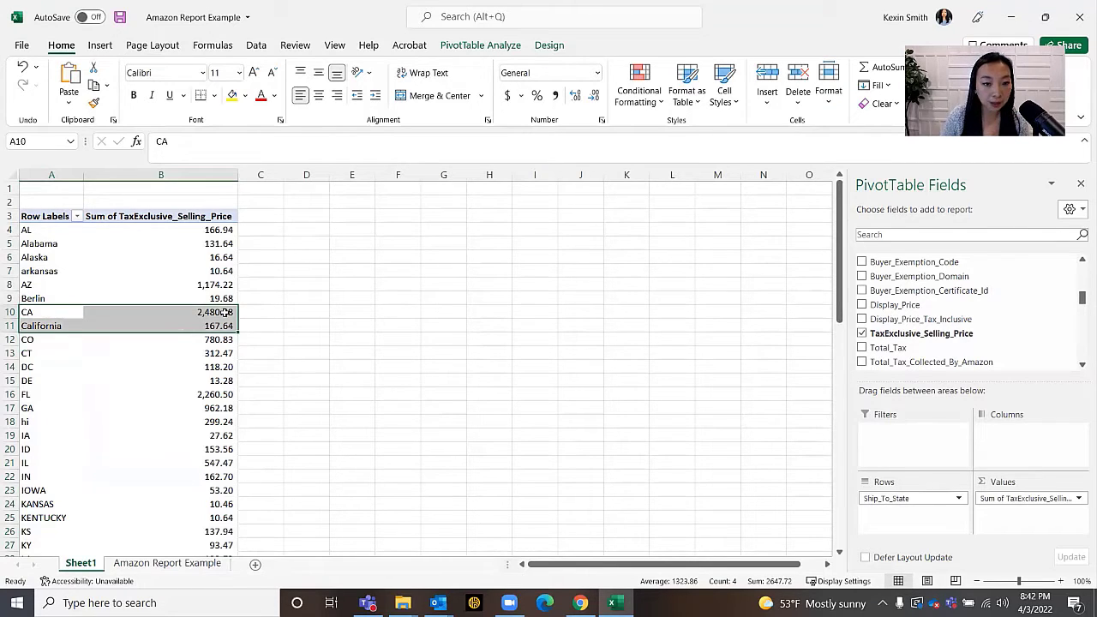
pyautogui.moveTo(218, 314); pyautogui.dragTo(227, 323)
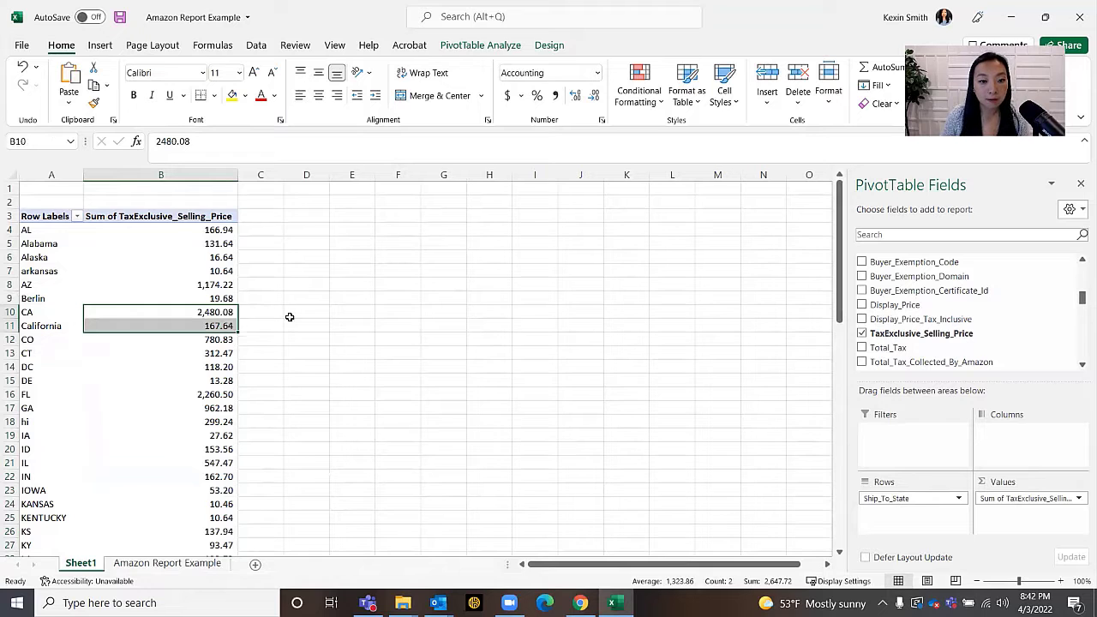
# - Enter a formula in D10 that adds the CA and California sums, and format it with the comma style
pyautogui.click(297, 314)
pyautogui.write('=')
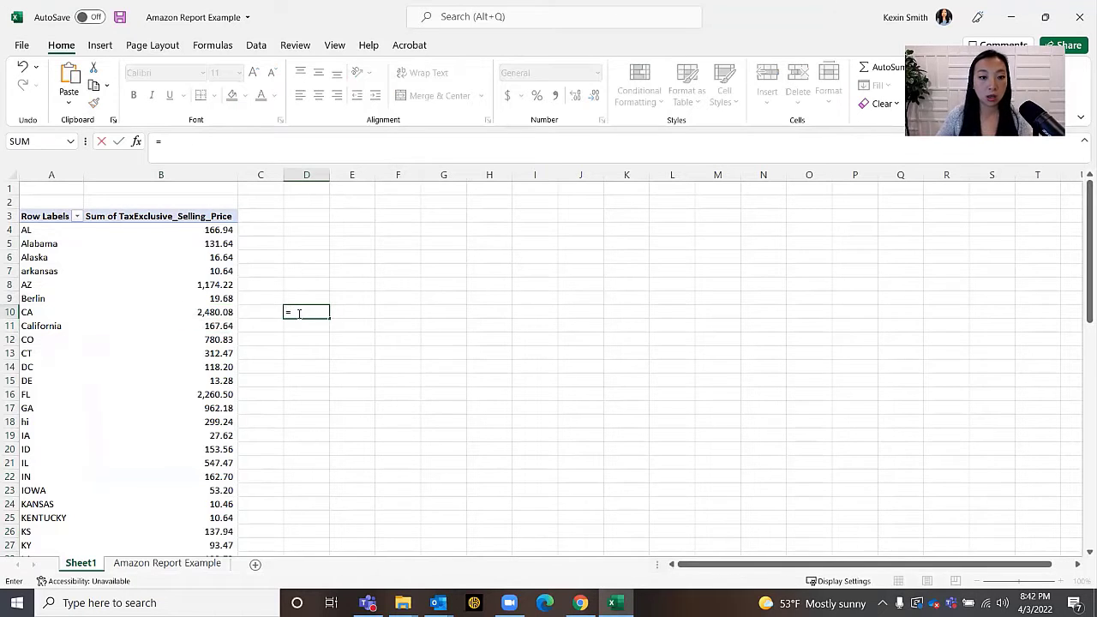
pyautogui.click(230, 312)
pyautogui.write('+')
pyautogui.click(228, 327)
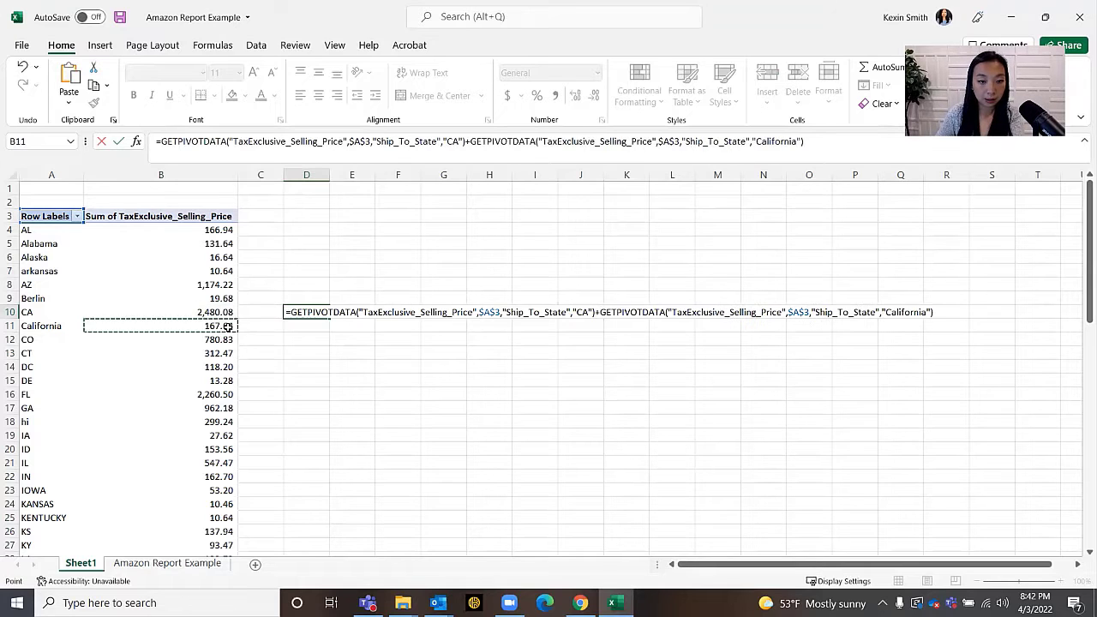
pyautogui.press('Return')
pyautogui.click(399, 326)
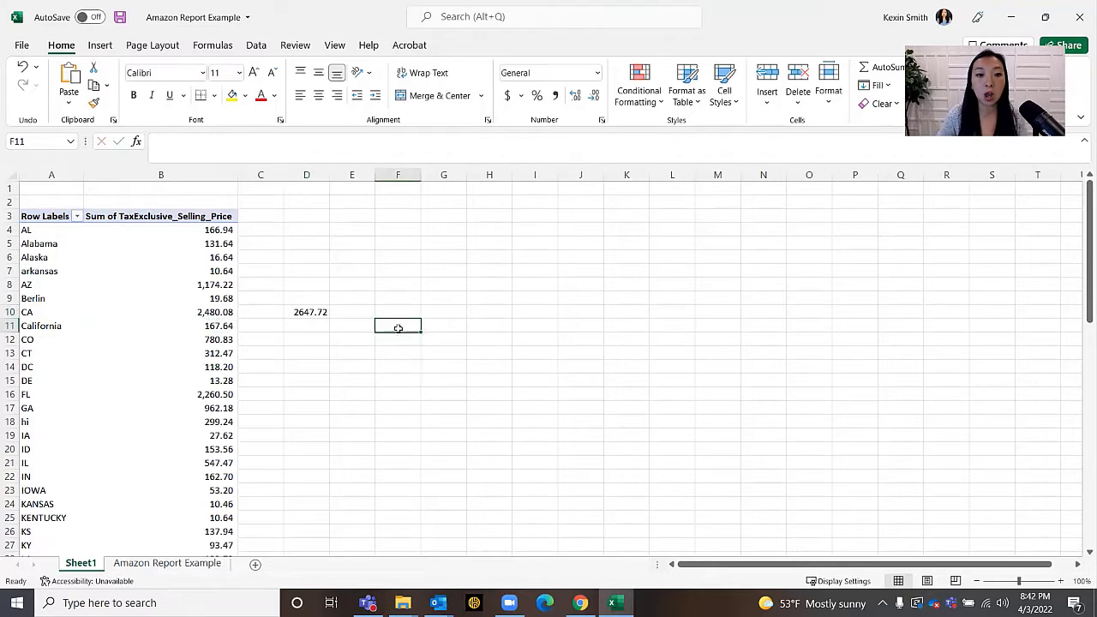
pyautogui.click(314, 311)
pyautogui.click(555, 95)
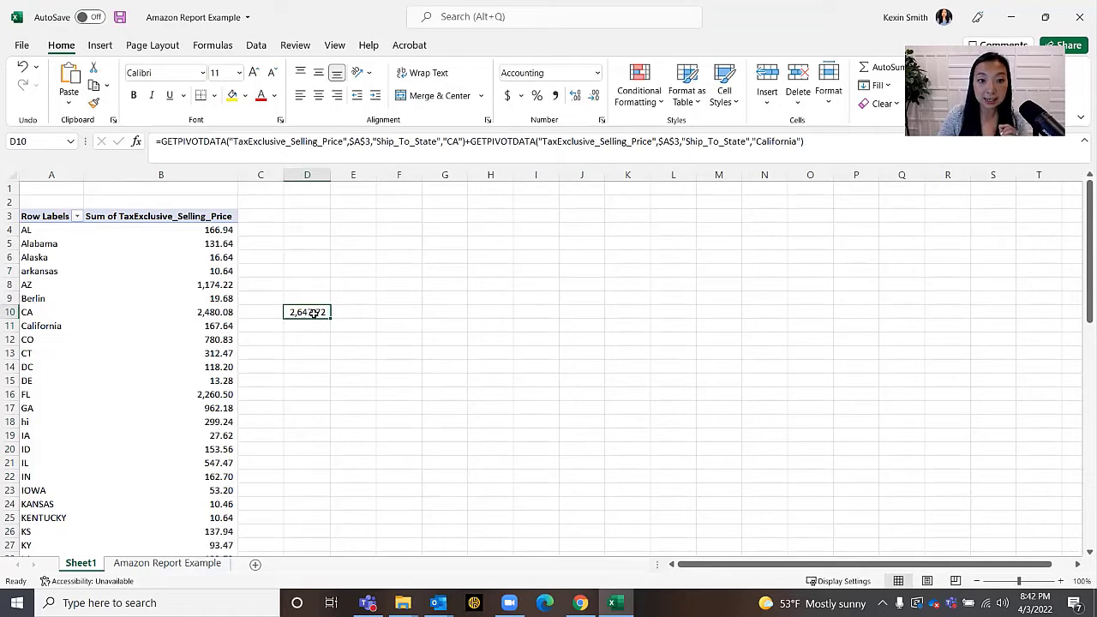
# - Label E10 "Total sales into CA" and E11 "Total sales for this period"
pyautogui.click(368, 319)
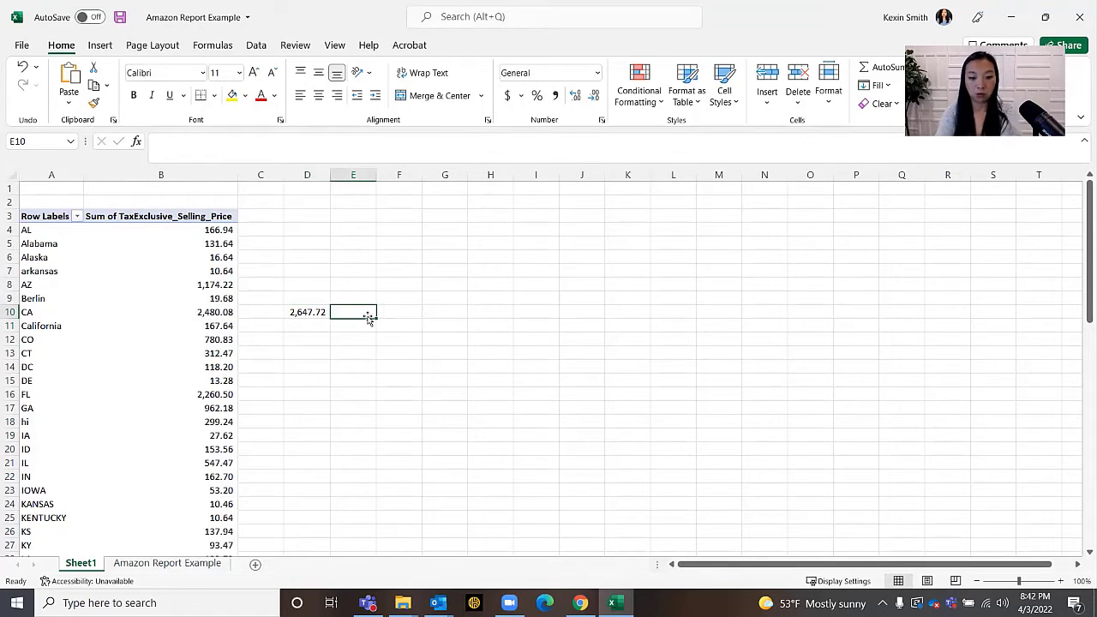
pyautogui.write('Total sale')
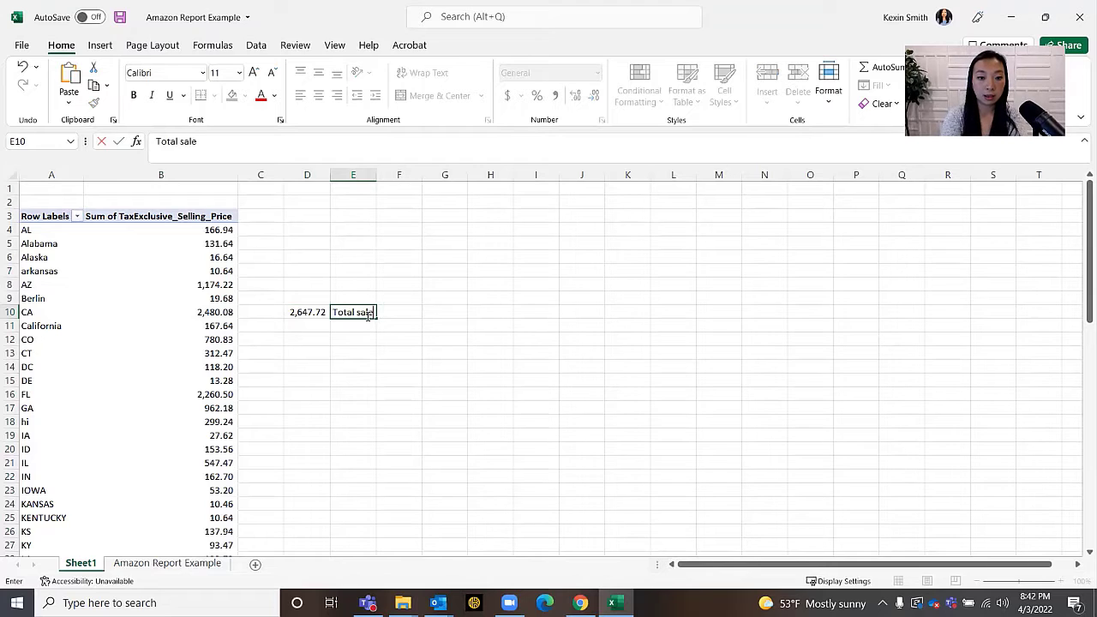
pyautogui.write('s into CA')
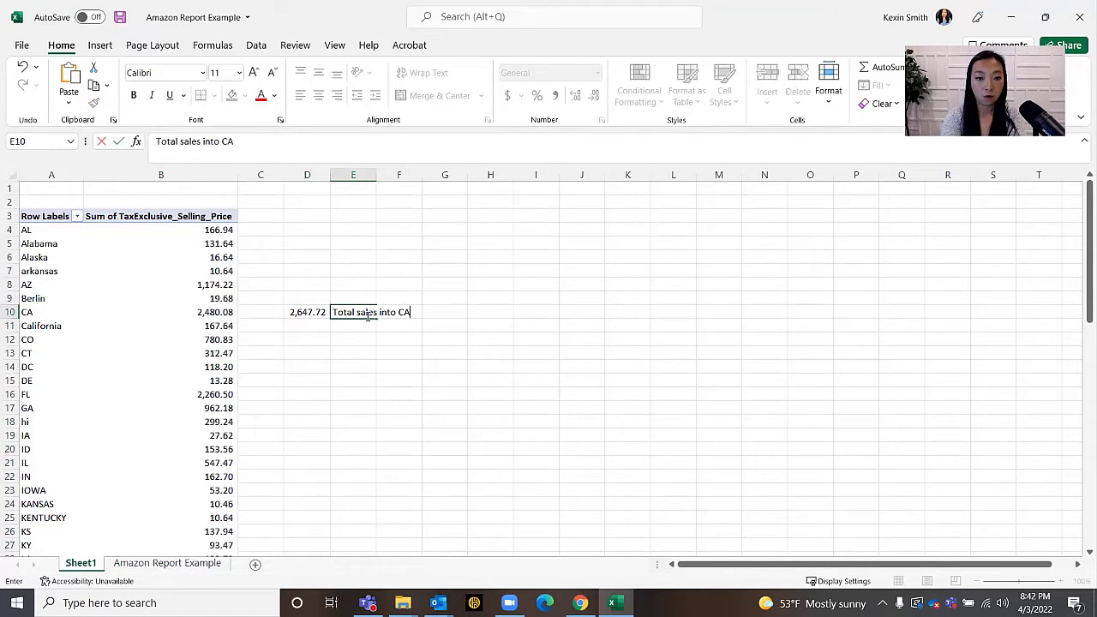
pyautogui.press('Return')
pyautogui.write('Total sales for ')
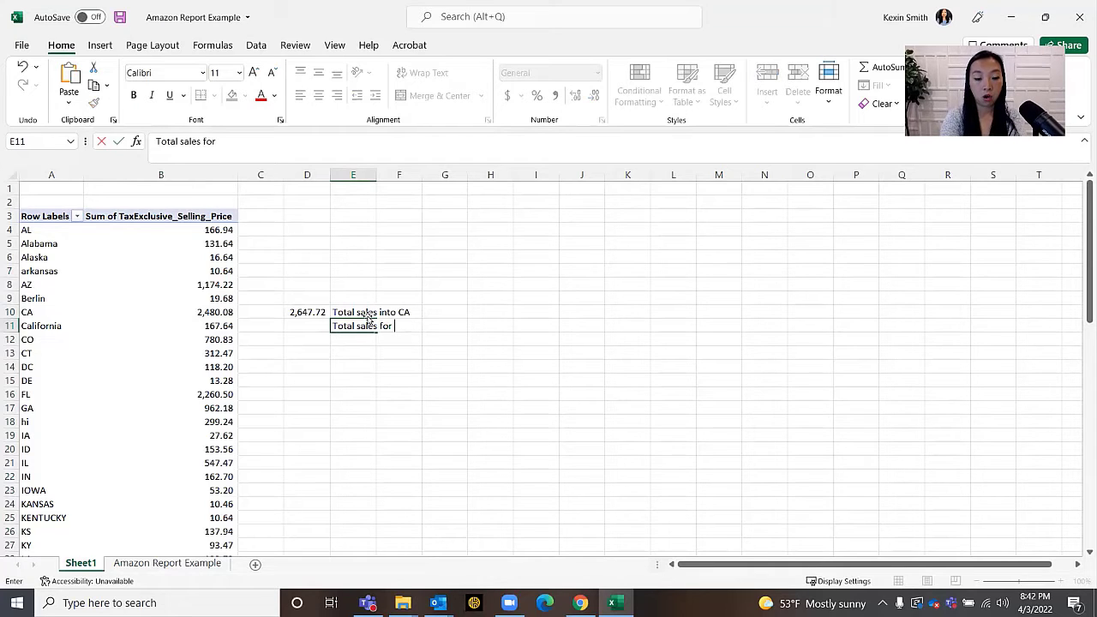
pyautogui.write('this period')
pyautogui.press('Return')
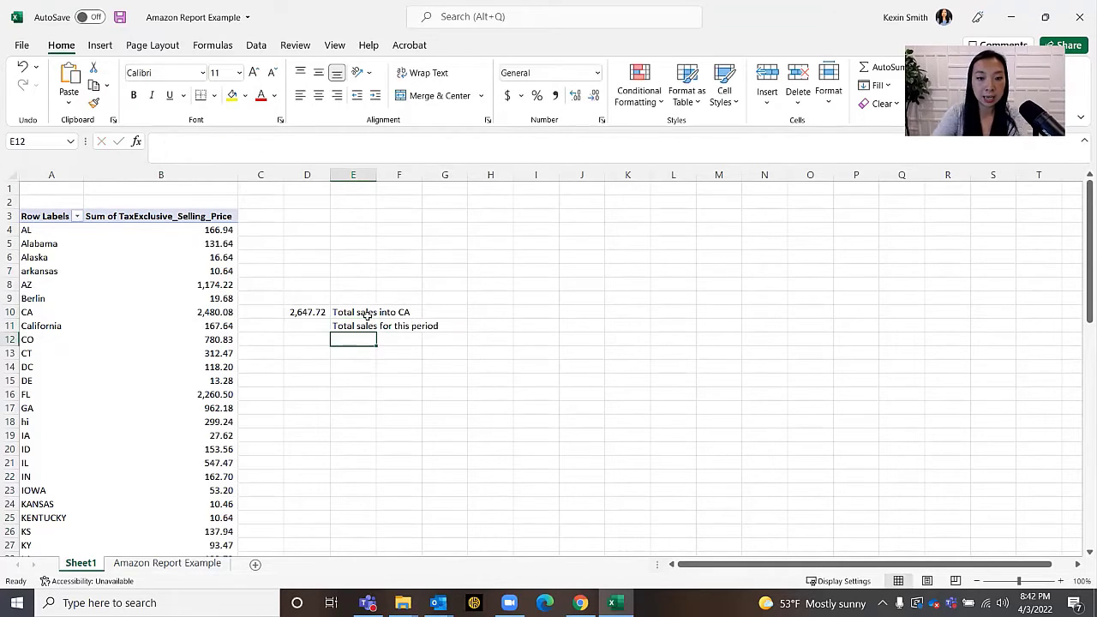
# - Link D11 to the PivotTable's grand total and apply the comma style to D10:D11
pyautogui.click(325, 325)
pyautogui.write('=')
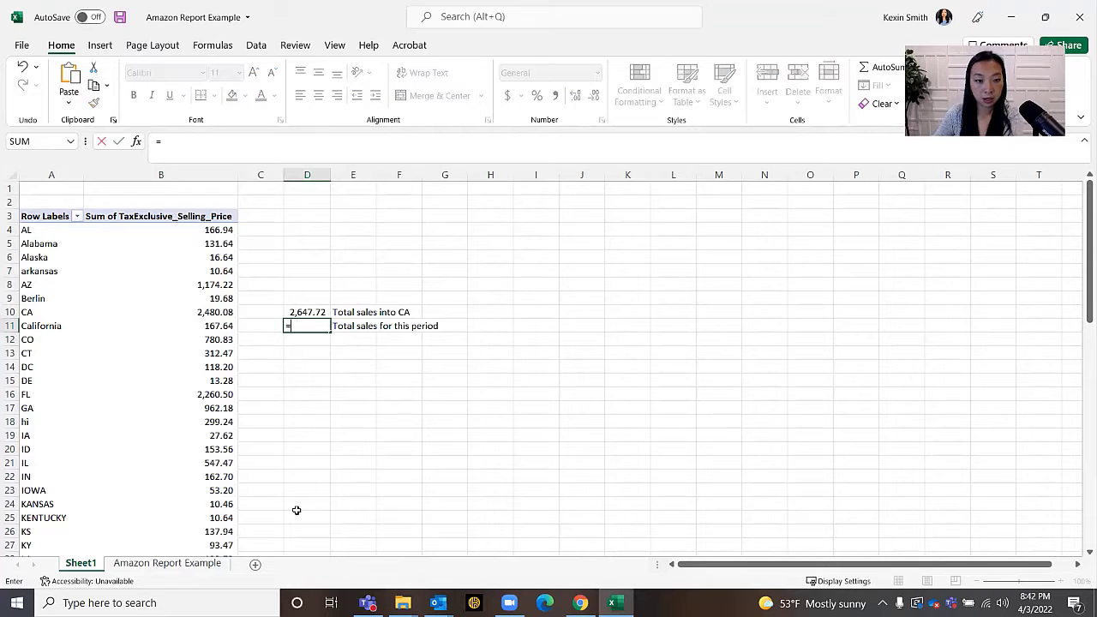
pyautogui.scroll(-1, 297, 500)
pyautogui.scroll(-14, 297, 500)
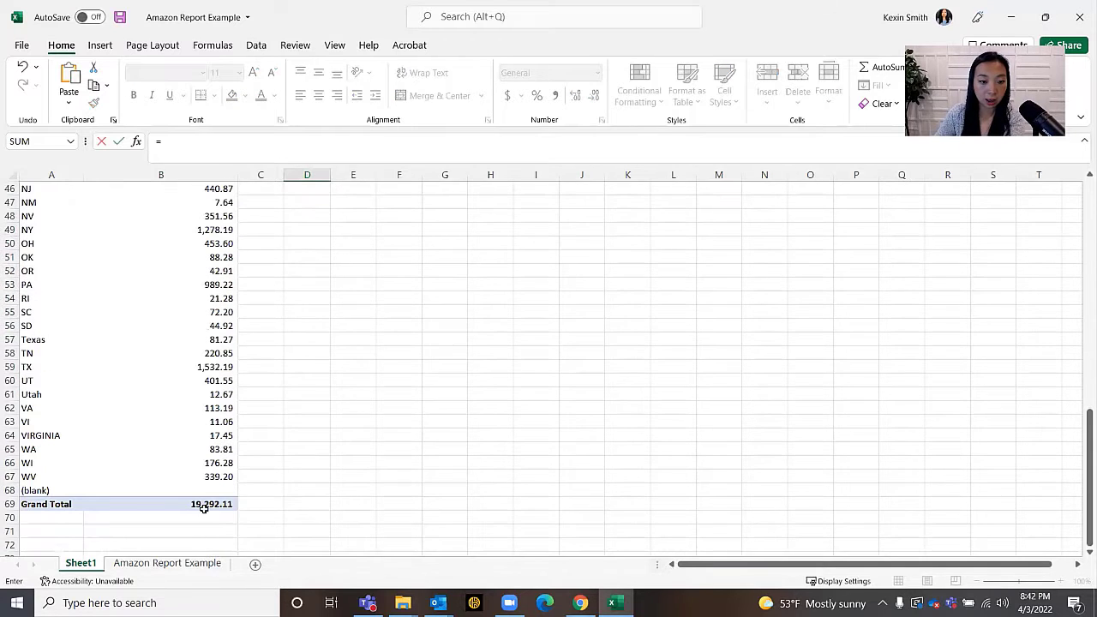
pyautogui.click(207, 504)
pyautogui.press('Return')
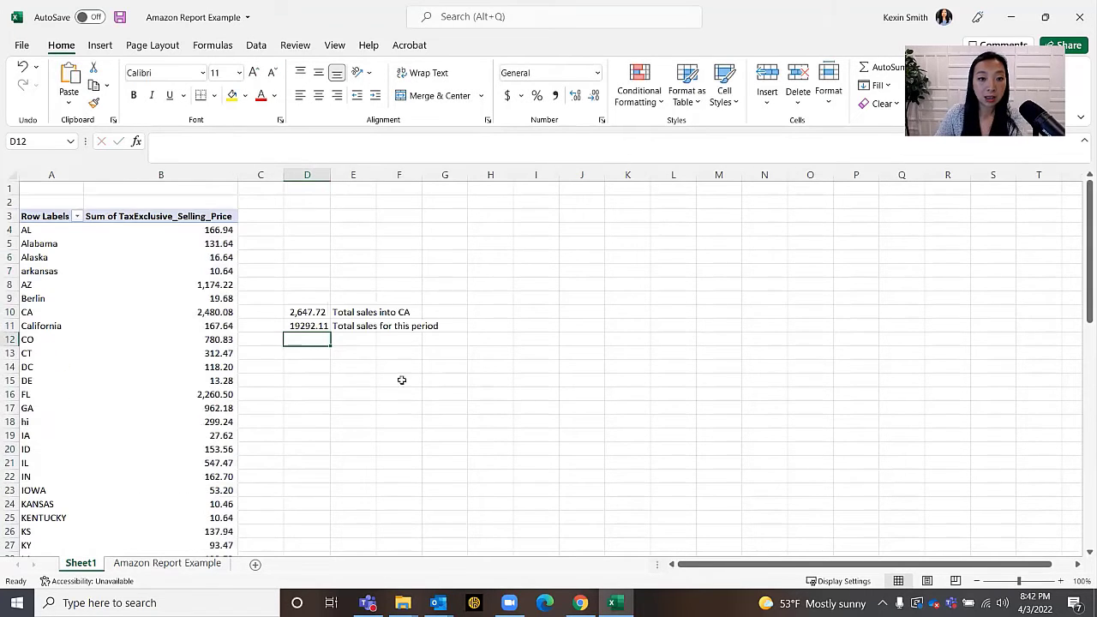
pyautogui.moveTo(311, 312); pyautogui.dragTo(313, 327)
pyautogui.click(556, 96)
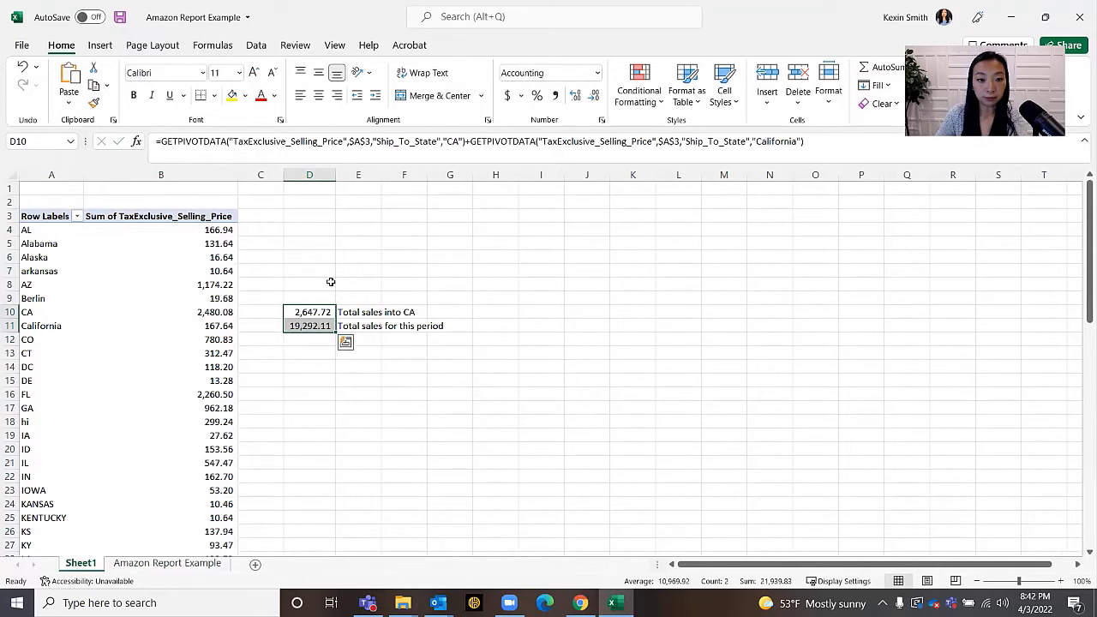
# - Enter =D11-D10 in D12 to subtract the California sales from the period's total
pyautogui.click(326, 339)
pyautogui.write('=')
pyautogui.click(326, 325)
pyautogui.write('-')
pyautogui.click(324, 310)
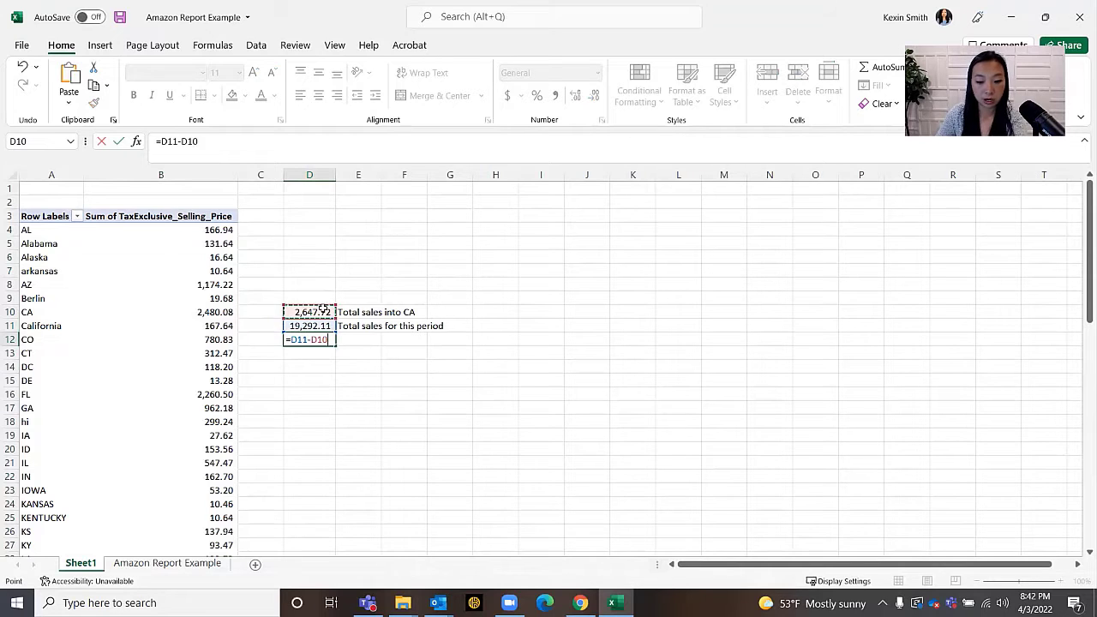
pyautogui.press('Return')
# - Label E12 "Total sales into other states"
pyautogui.click(348, 340)
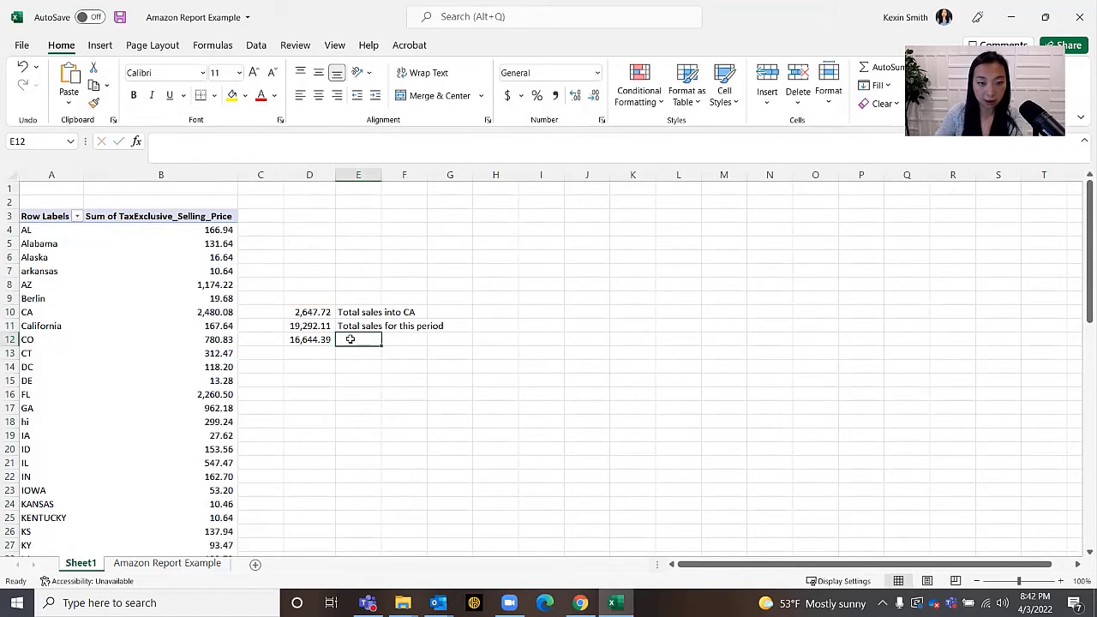
pyautogui.write('Total sale')
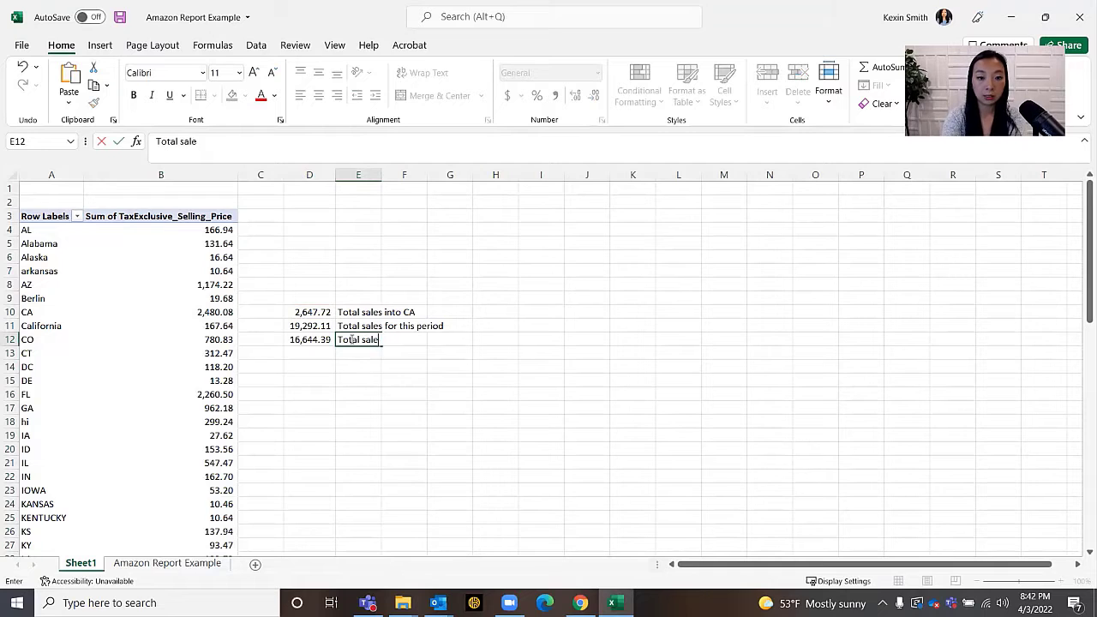
pyautogui.write('s into other states')
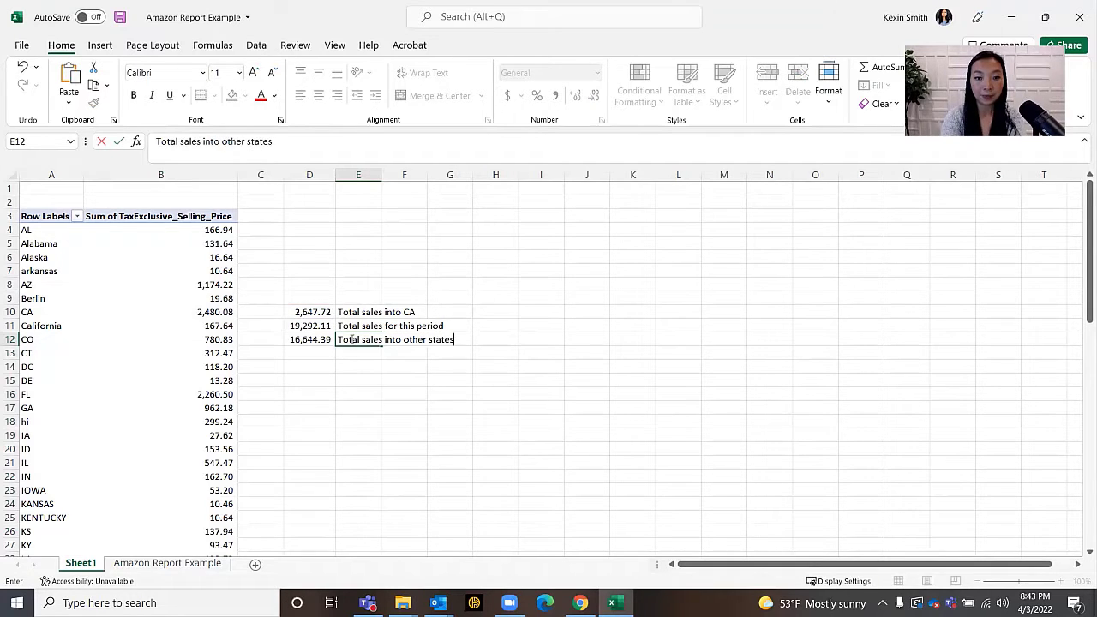
pyautogui.press('Return')
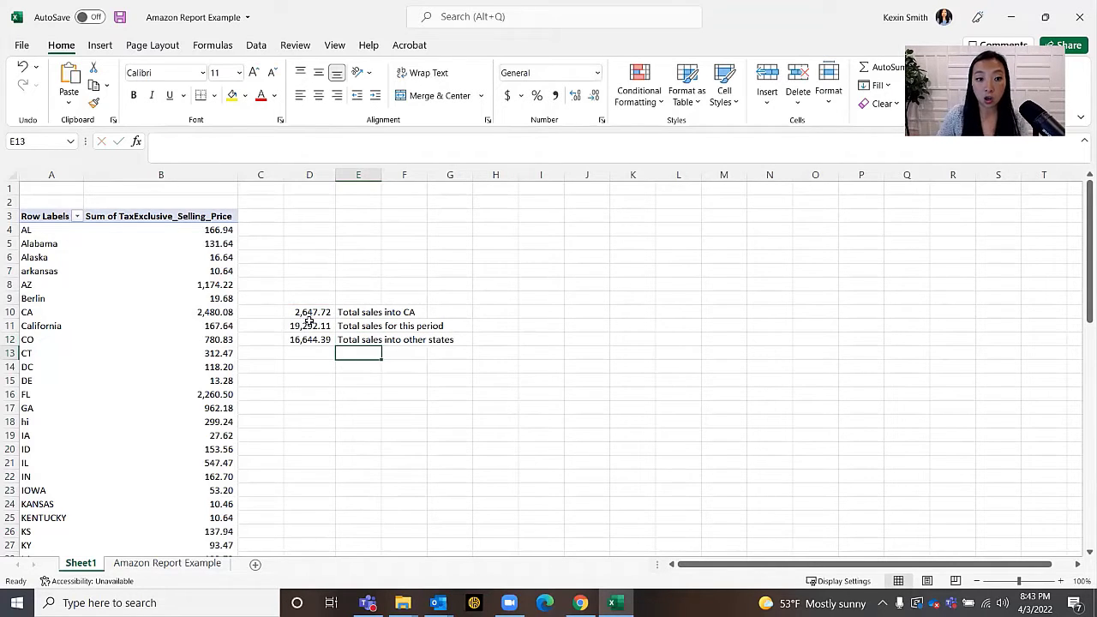
# - Widen column E to fit its labels and set the font colour of D10:E12 to red
pyautogui.moveTo(309, 314); pyautogui.dragTo(415, 339)
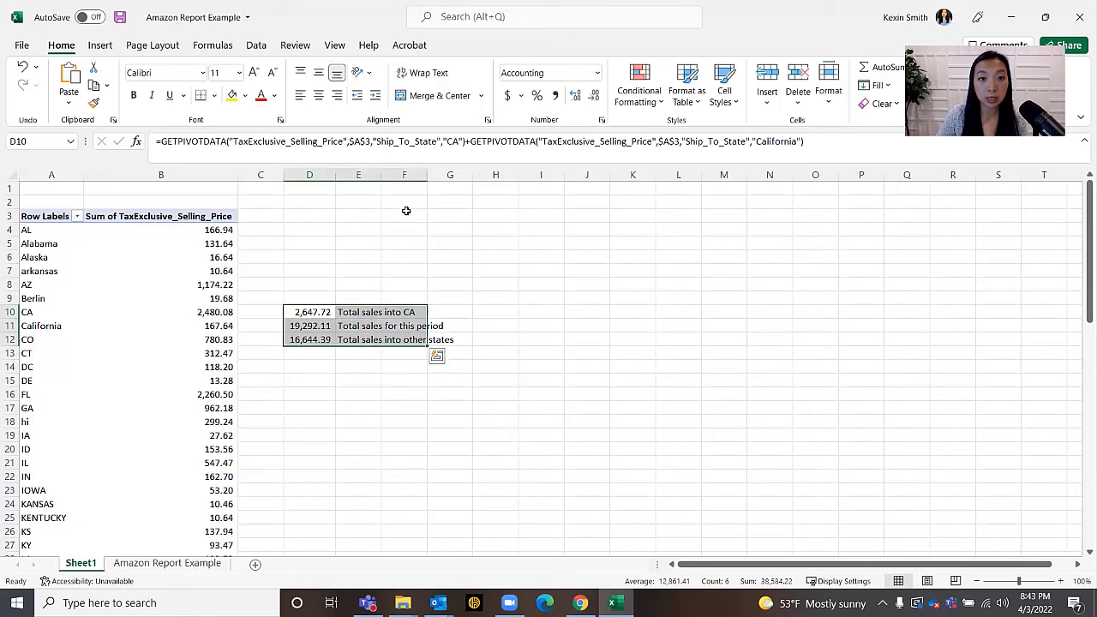
pyautogui.moveTo(383, 170); pyautogui.dragTo(460, 170)
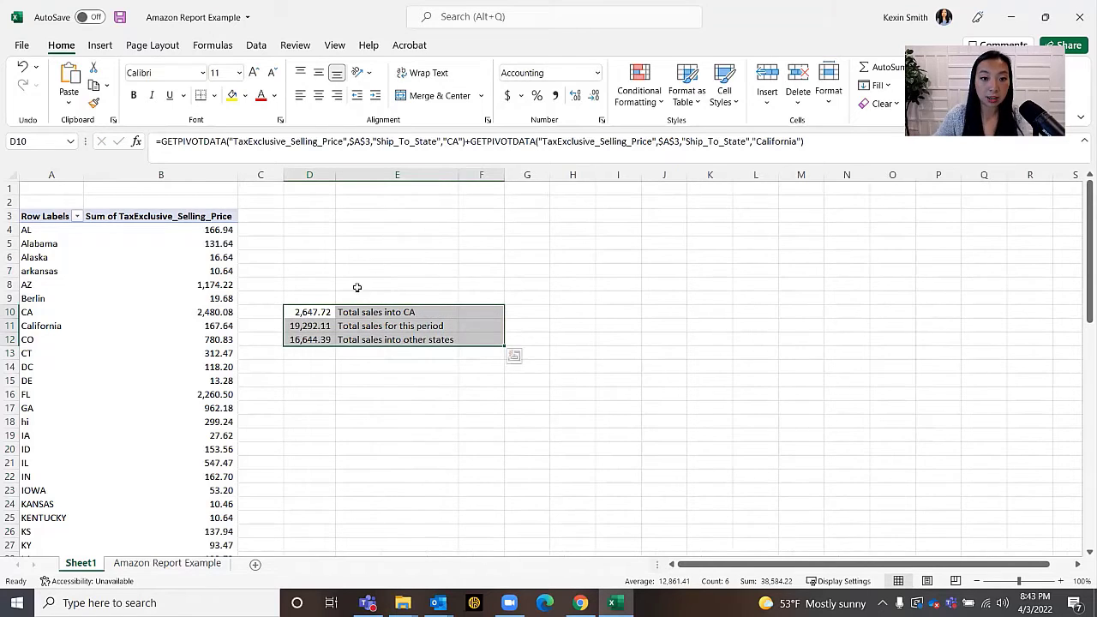
pyautogui.moveTo(317, 310); pyautogui.dragTo(399, 339)
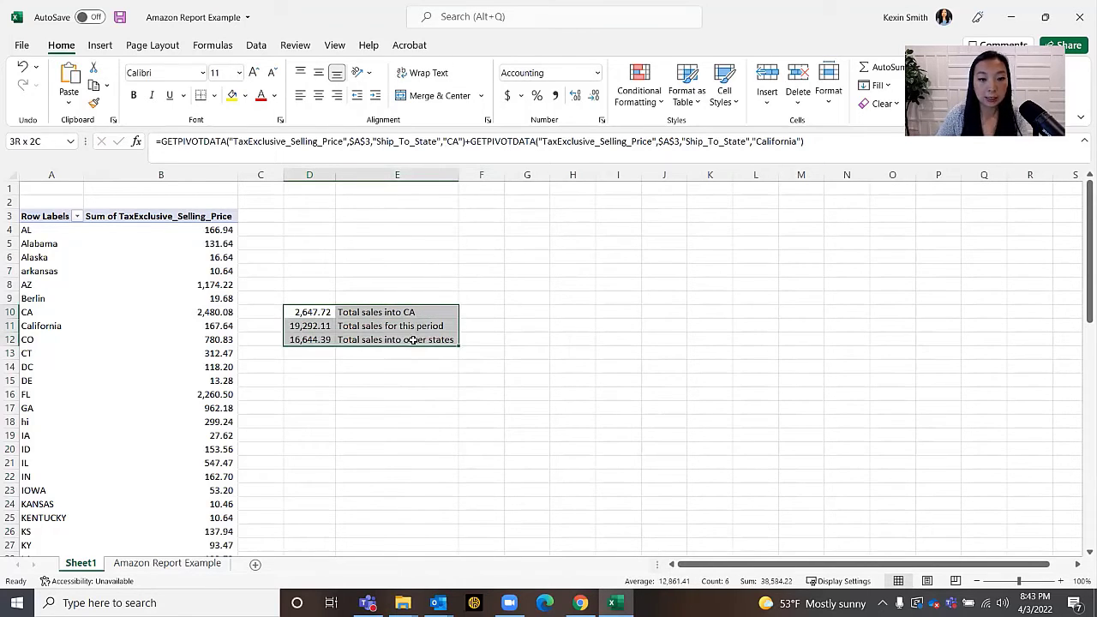
pyautogui.click(262, 97)
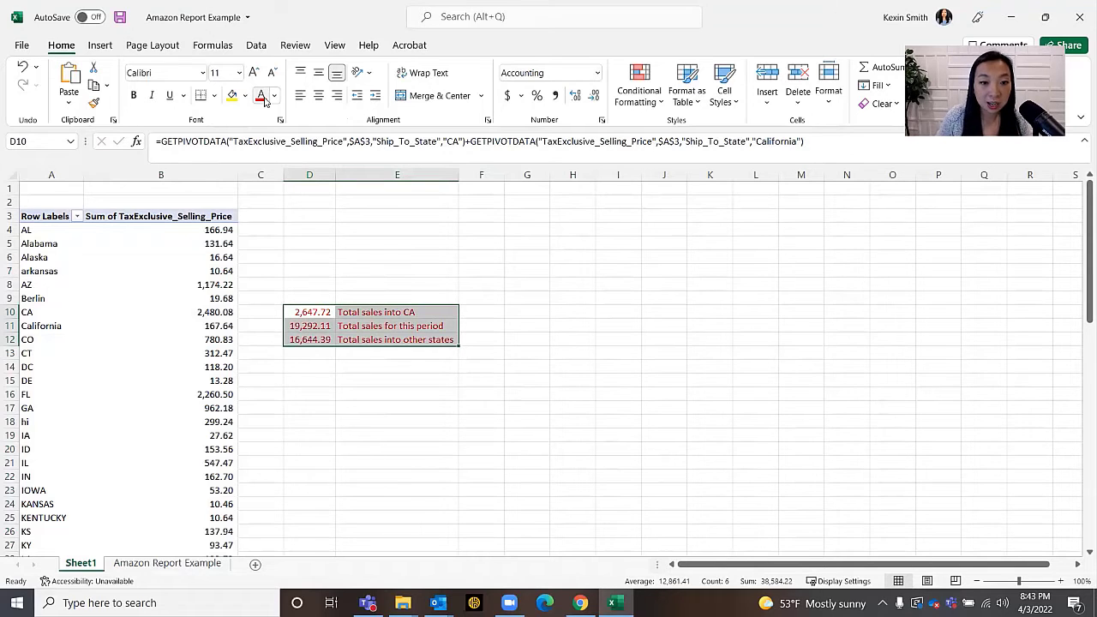
pyautogui.click(622, 418)
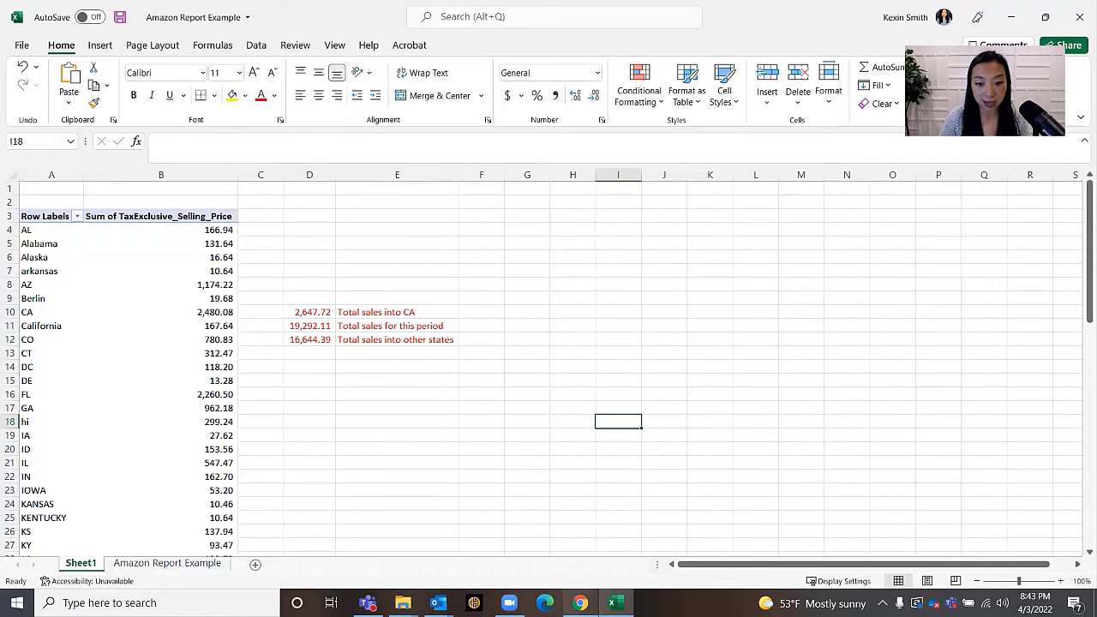
# - Switch to the CDTFA sales and use tax return in Chrome and arrange it side by side with the Excel workbook
pyautogui.click(581, 602)
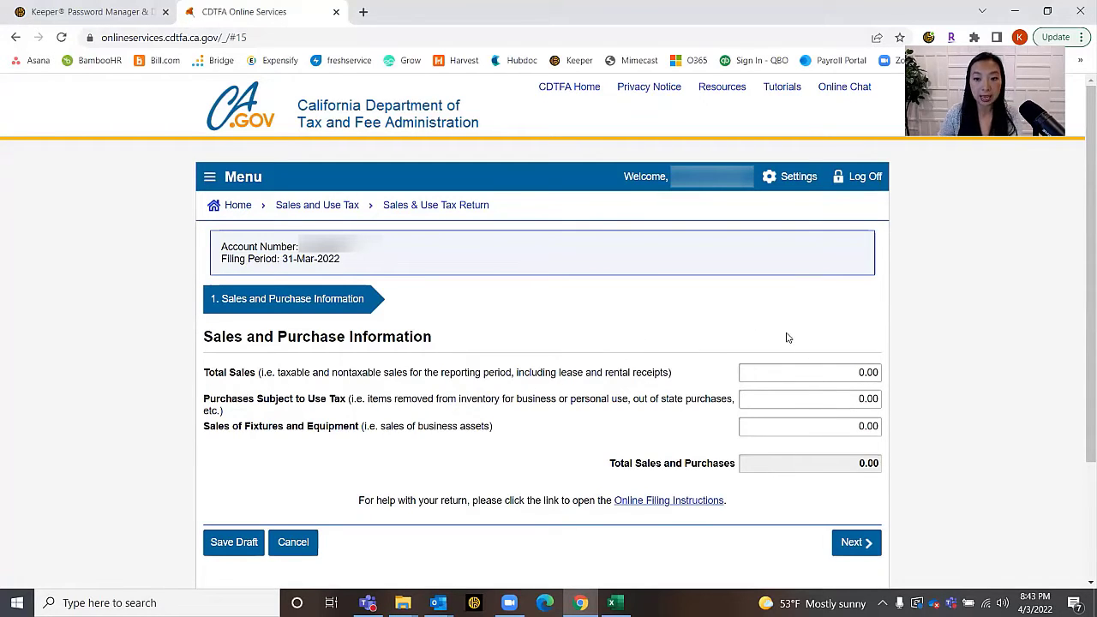
pyautogui.press('super+Left')
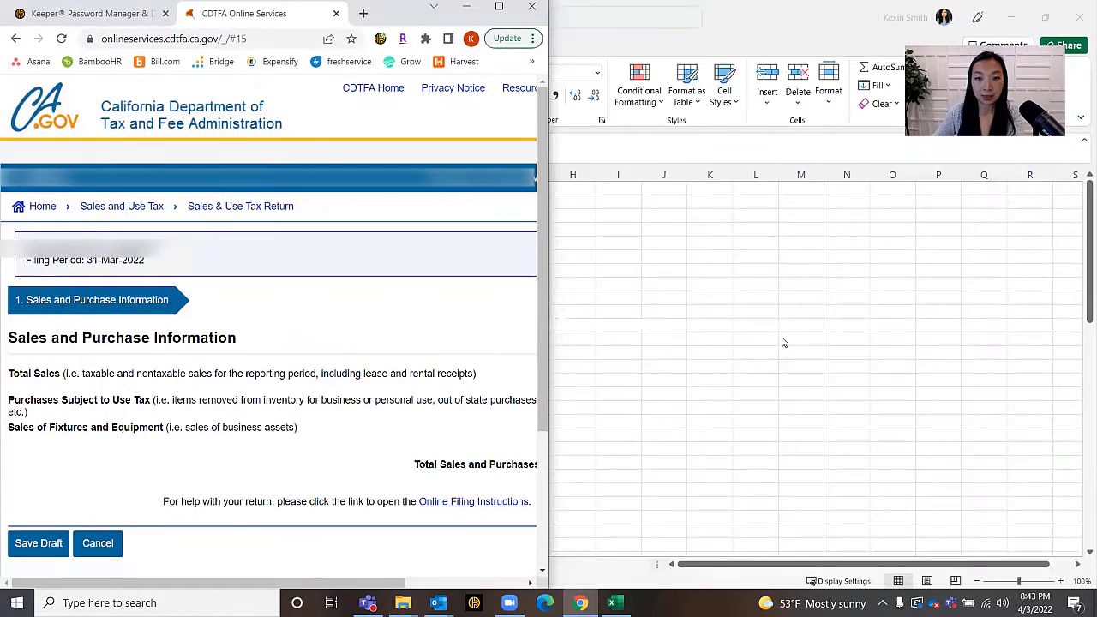
pyautogui.click(710, 334)
pyautogui.press('super+Right')
# - Enter 19292.11 as Total Sales in the return's Sales and Purchase Information section
pyautogui.moveTo(286, 584)
pyautogui.mouseDown()
pyautogui.moveTo(397, 580)
pyautogui.moveTo(286, 574)
pyautogui.mouseUp()
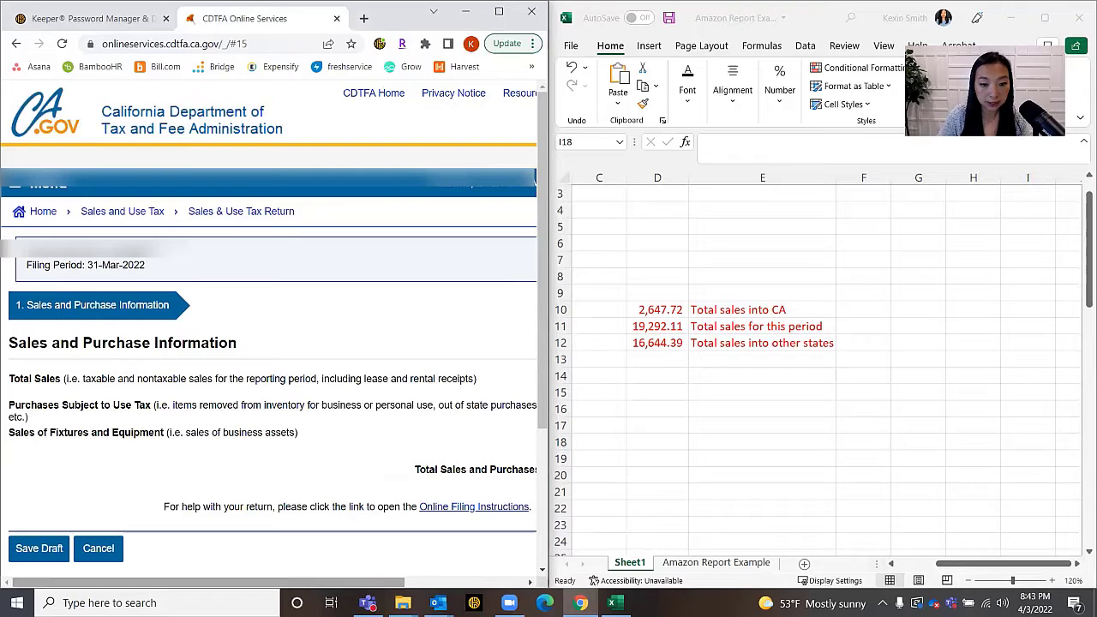
pyautogui.moveTo(397, 583); pyautogui.dragTo(518, 581)
pyautogui.click(491, 385)
pyautogui.write('19292.11')
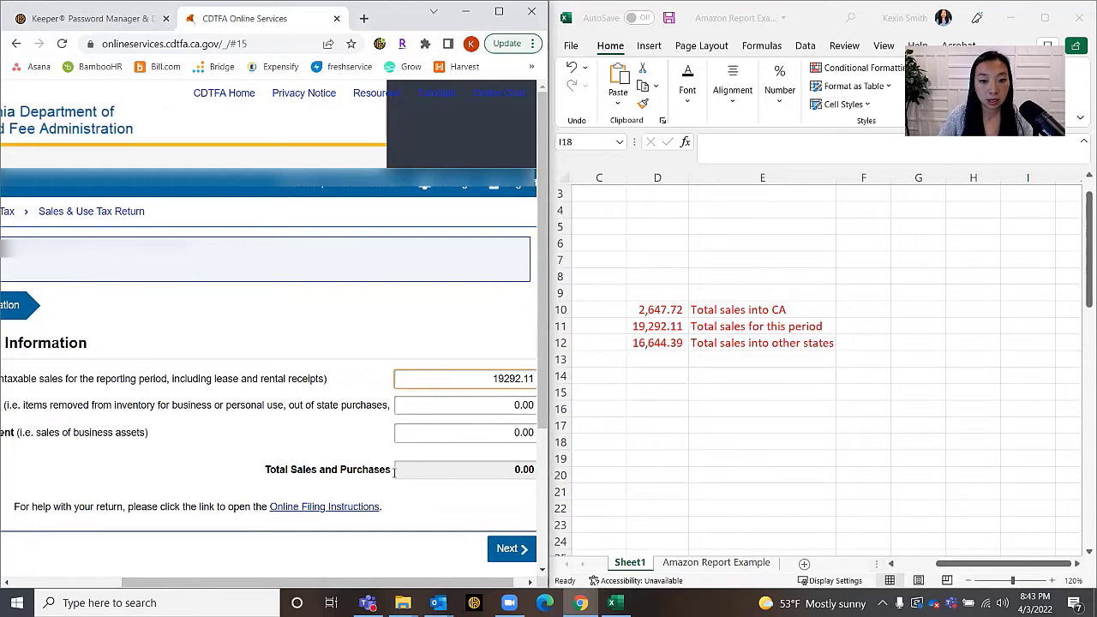
pyautogui.moveTo(350, 583); pyautogui.dragTo(232, 576)
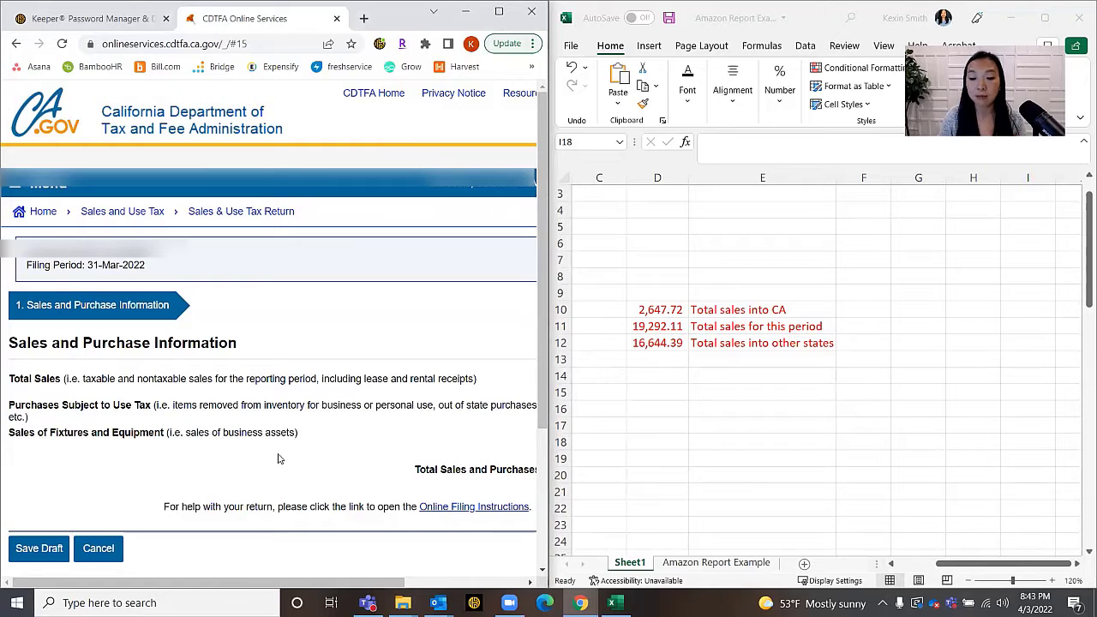
pyautogui.moveTo(312, 583); pyautogui.dragTo(432, 583)
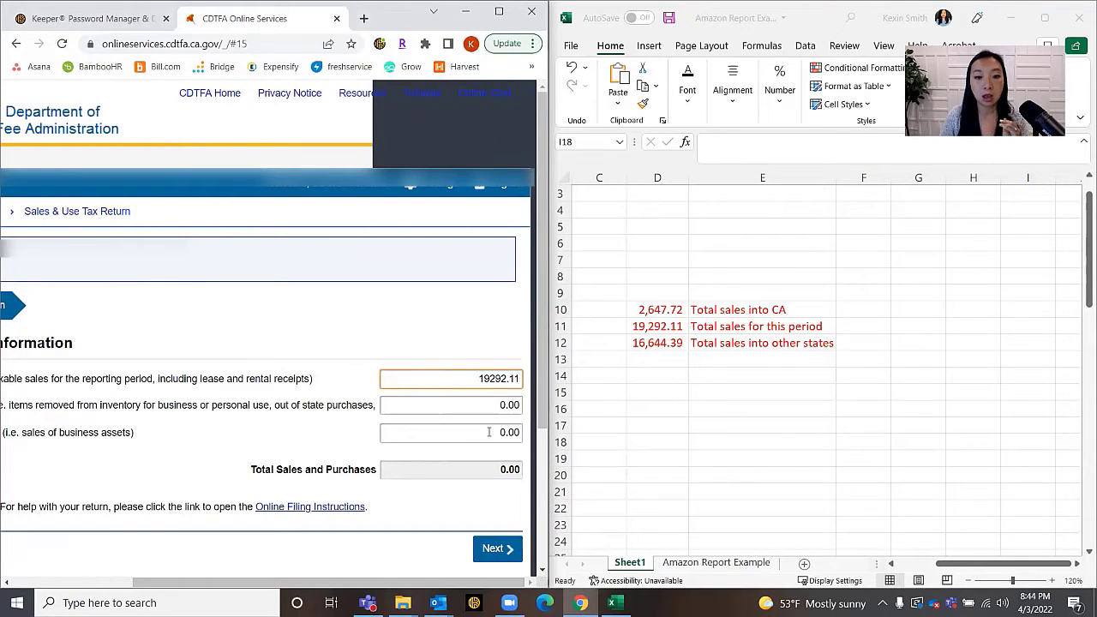
# - Advance the return to Nontaxable Sales (deductions), leaving the state-designated fairground sales at 0.00
pyautogui.click(496, 549)
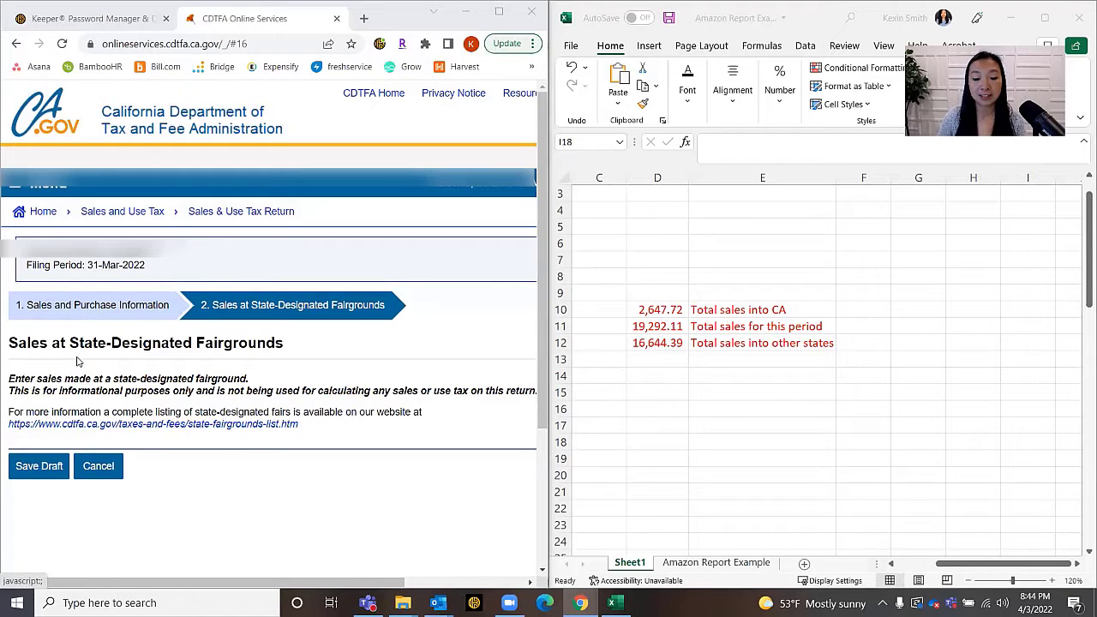
pyautogui.moveTo(300, 583); pyautogui.dragTo(458, 578)
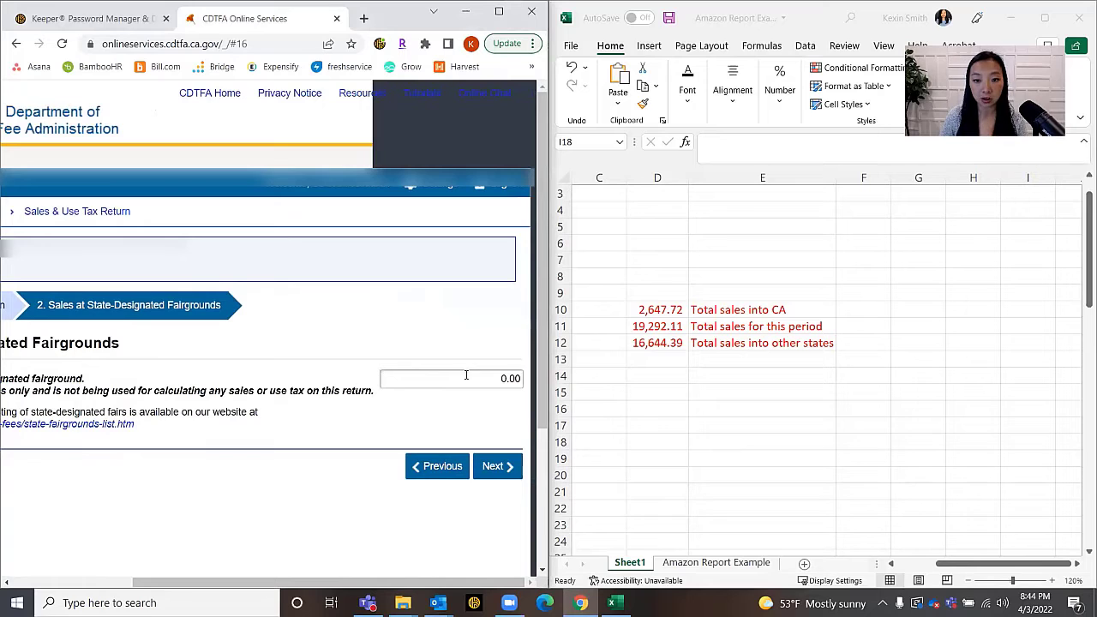
pyautogui.click(507, 463)
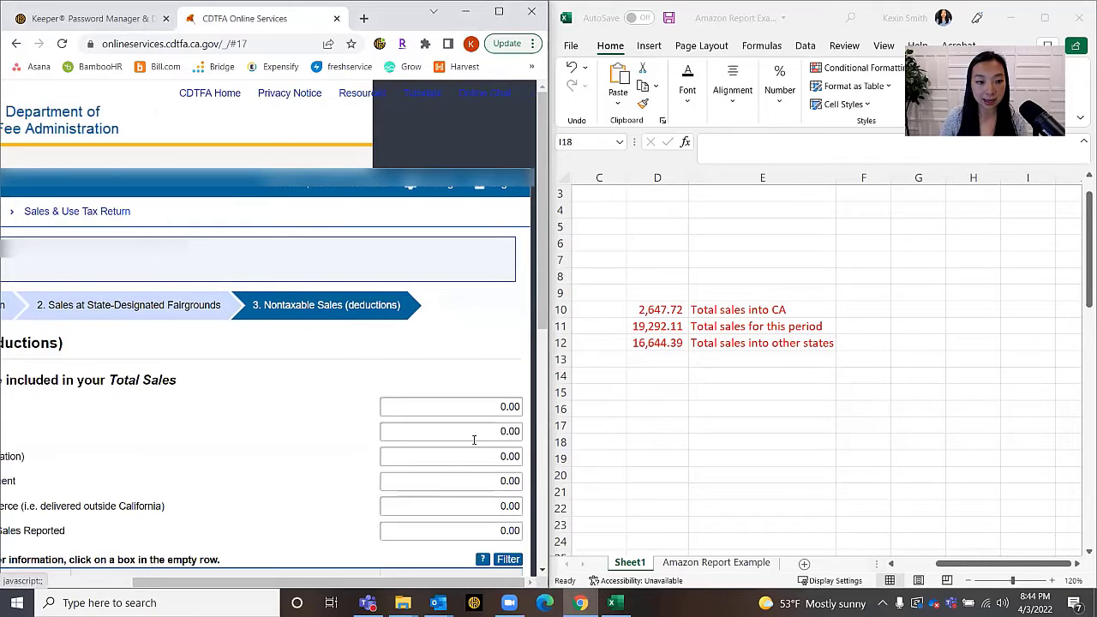
# - Enter 16644.39 as the nontaxable sales in interstate or foreign commerce delivered outside California
pyautogui.moveTo(445, 587); pyautogui.dragTo(316, 587)
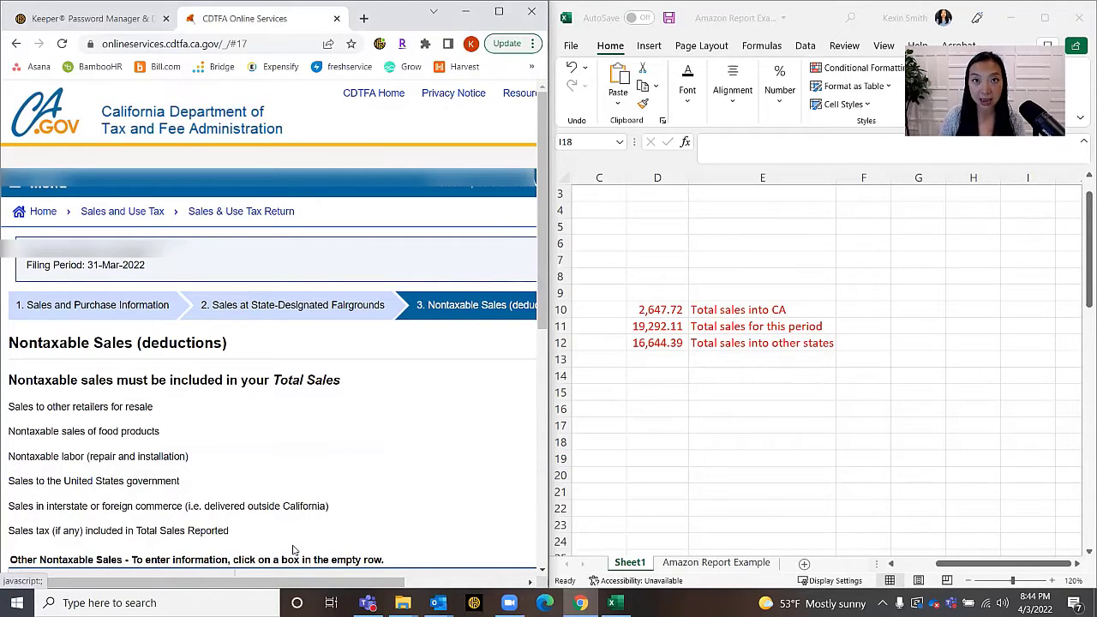
pyautogui.scroll(-1, 294, 456)
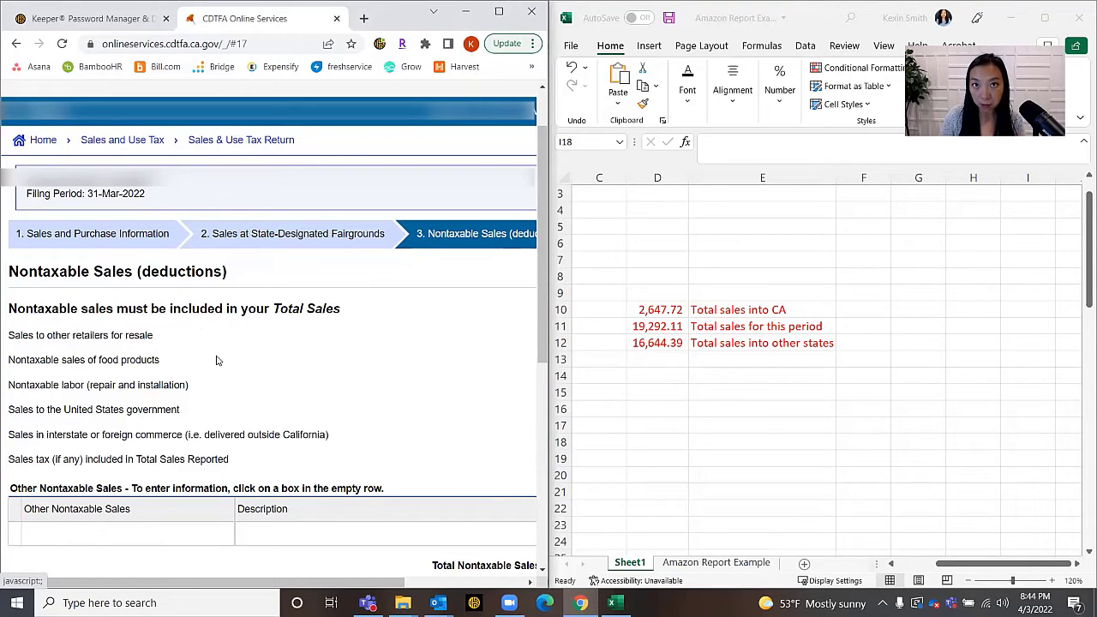
pyautogui.scroll(-1, 216, 360)
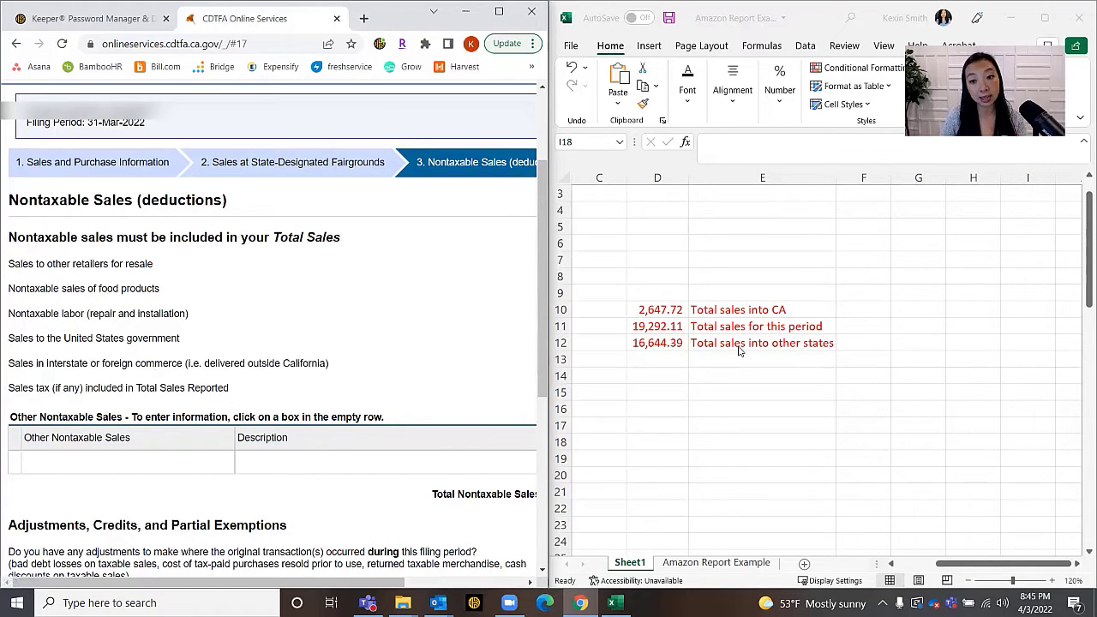
pyautogui.click(326, 366)
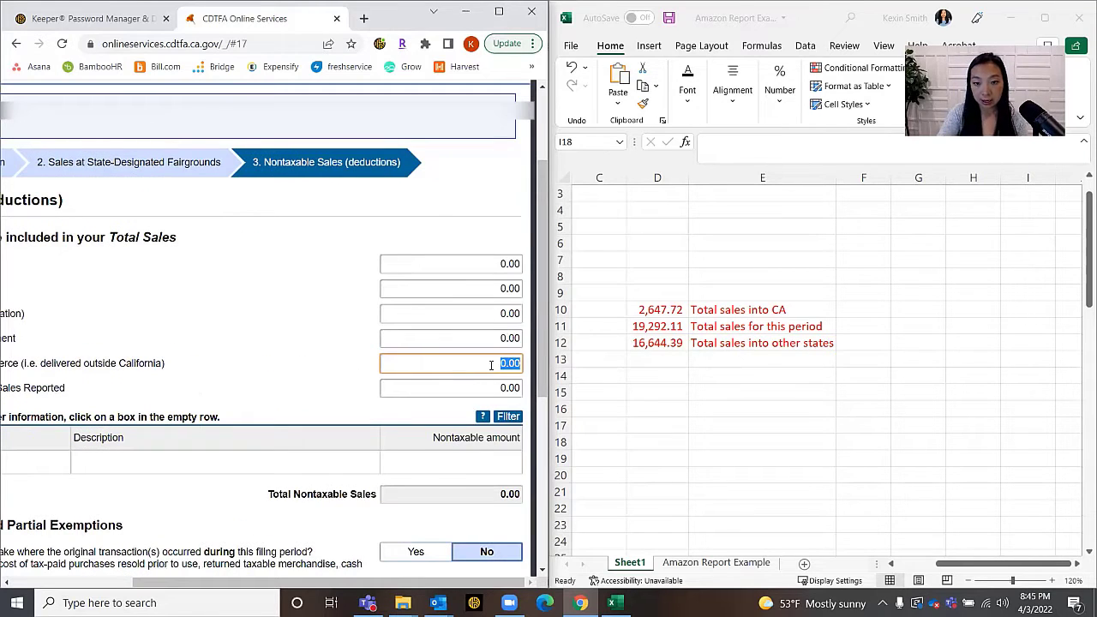
pyautogui.write('16644')
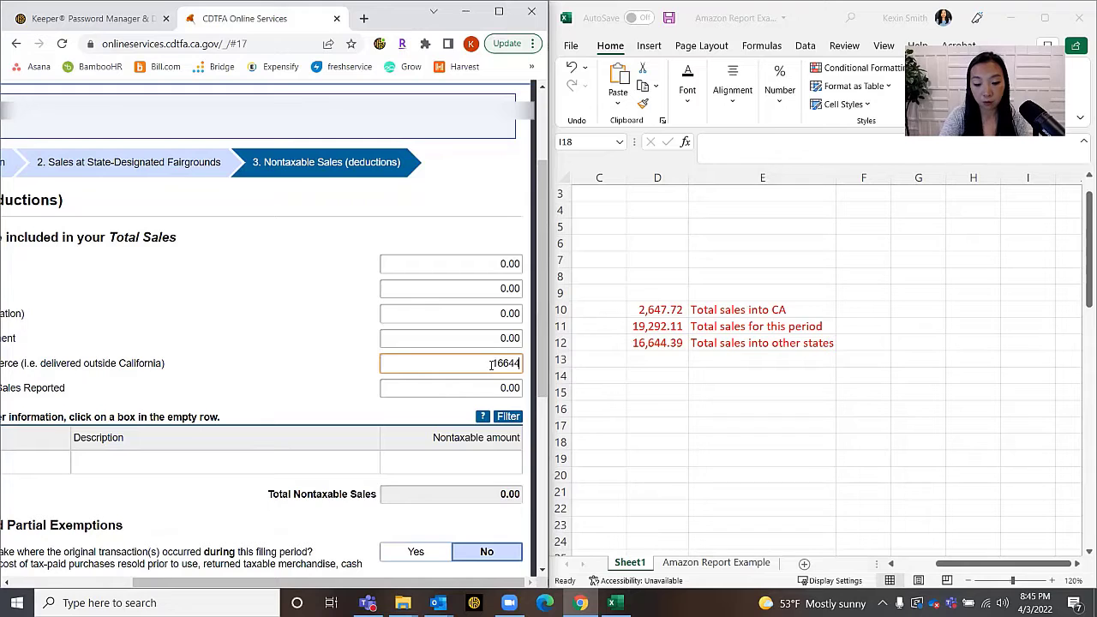
pyautogui.write('.39')
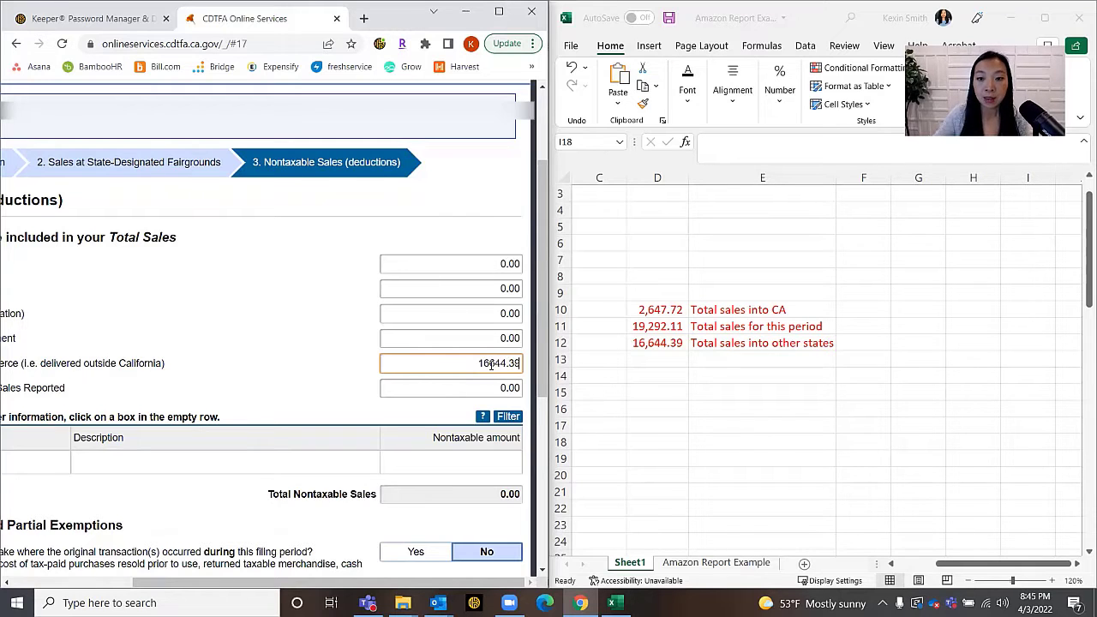
pyautogui.click(247, 357)
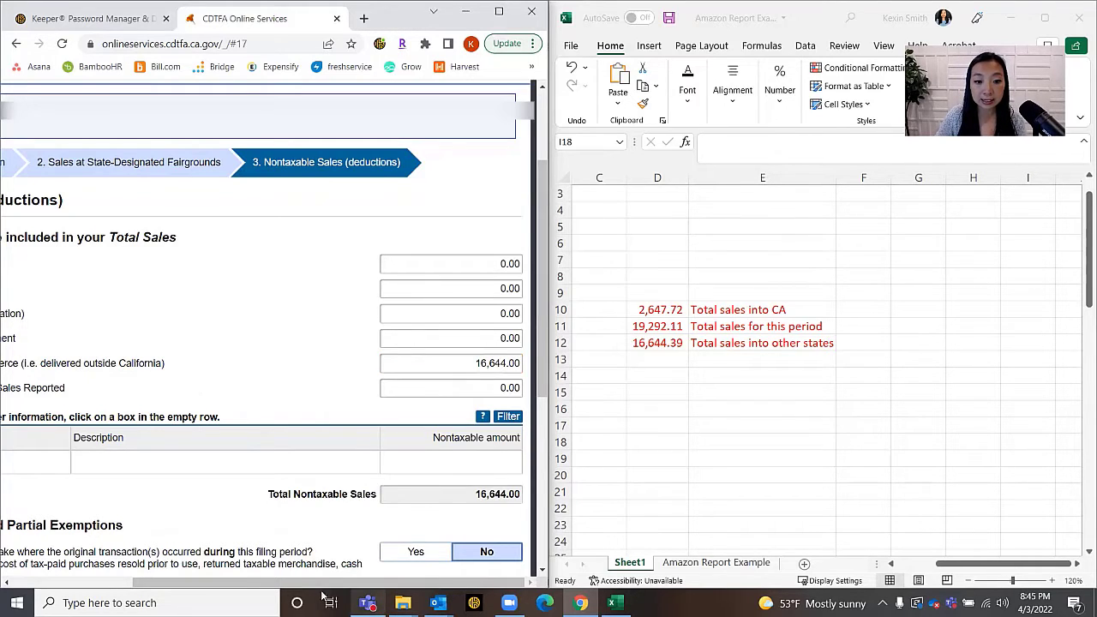
# - Add a Marketplace facilitated sales entry under Other Nontaxable Sales for the California sales total in the Excel workbook
pyautogui.moveTo(326, 584); pyautogui.dragTo(244, 585)
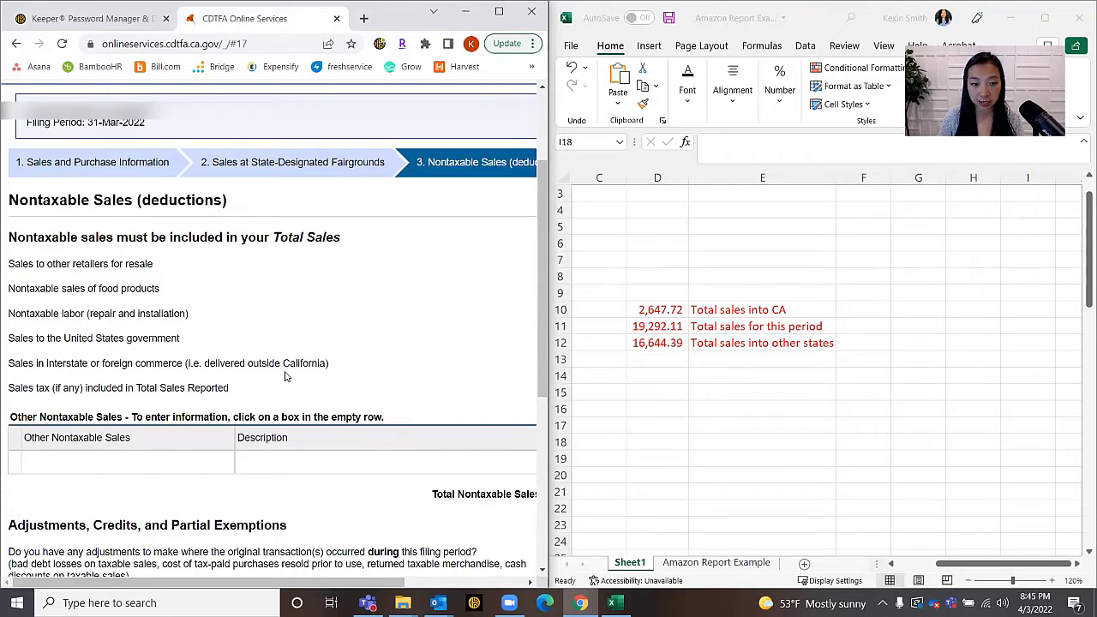
pyautogui.hscroll(2, 443, 369)
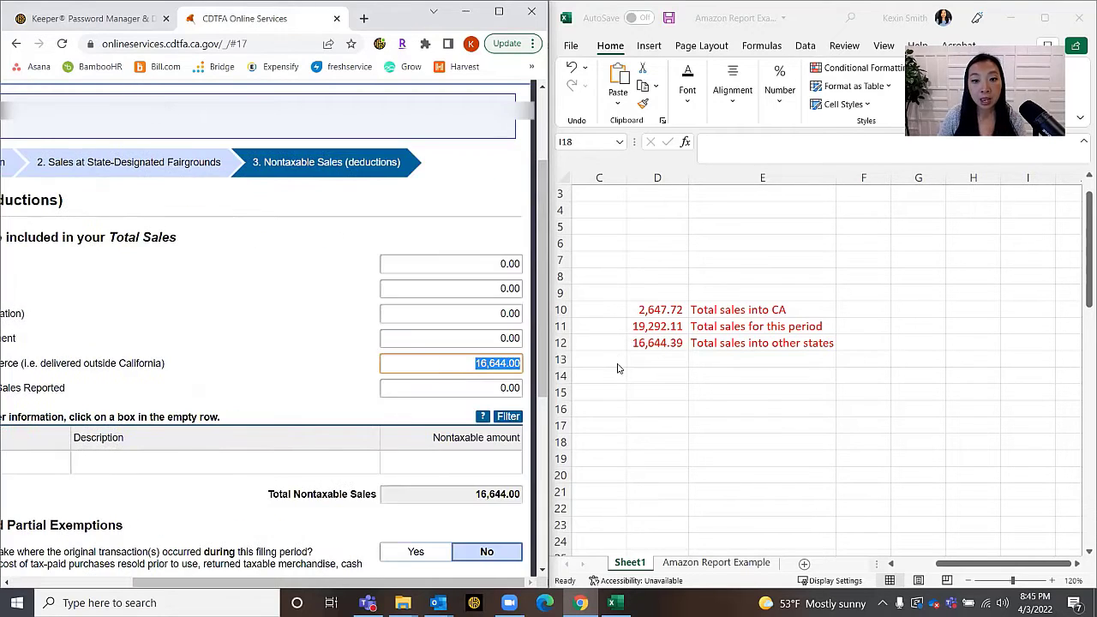
pyautogui.click(457, 529)
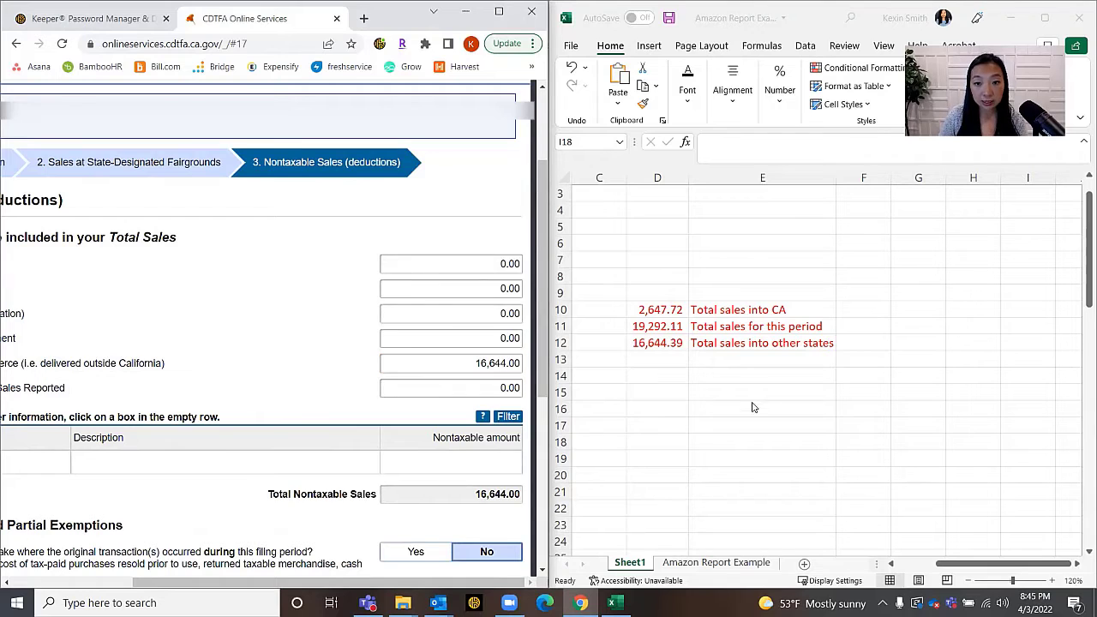
pyautogui.click(662, 310)
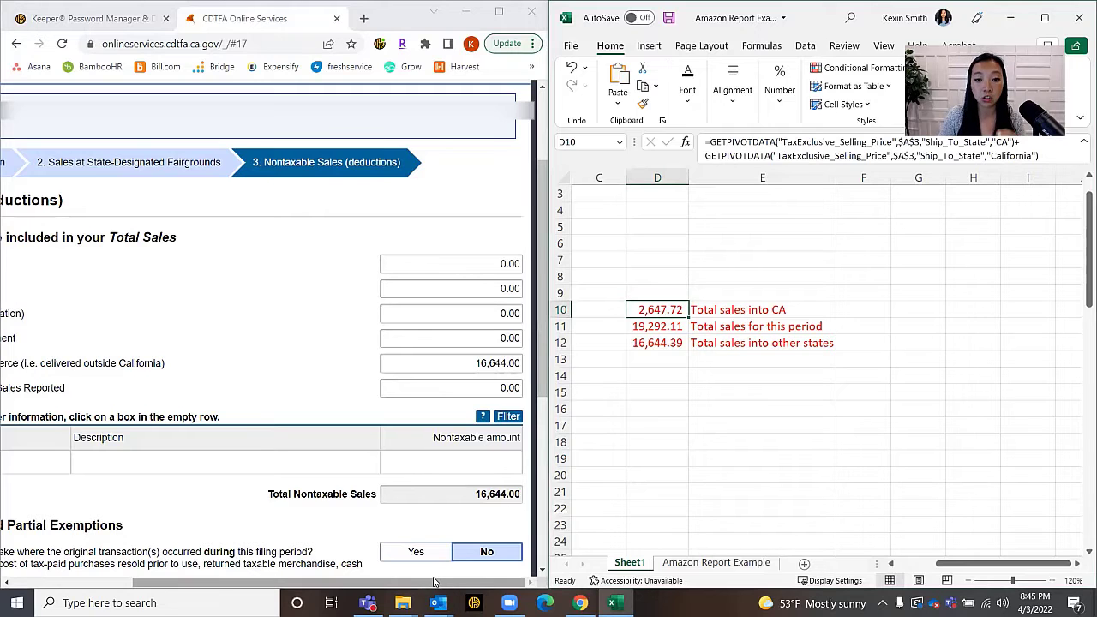
pyautogui.moveTo(439, 582); pyautogui.dragTo(257, 587)
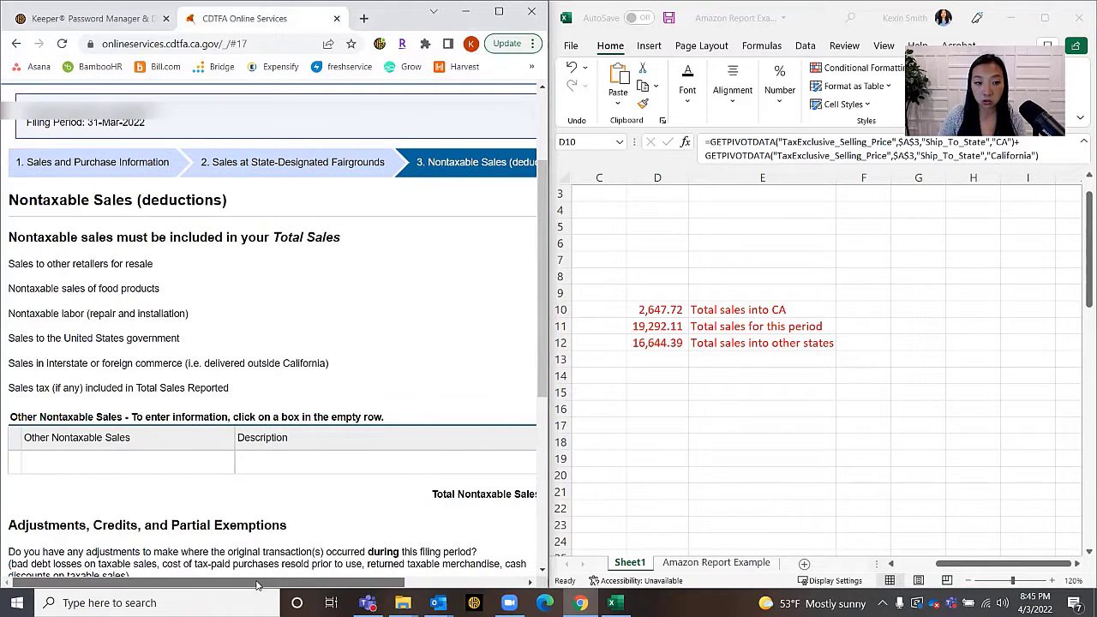
pyautogui.click(122, 463)
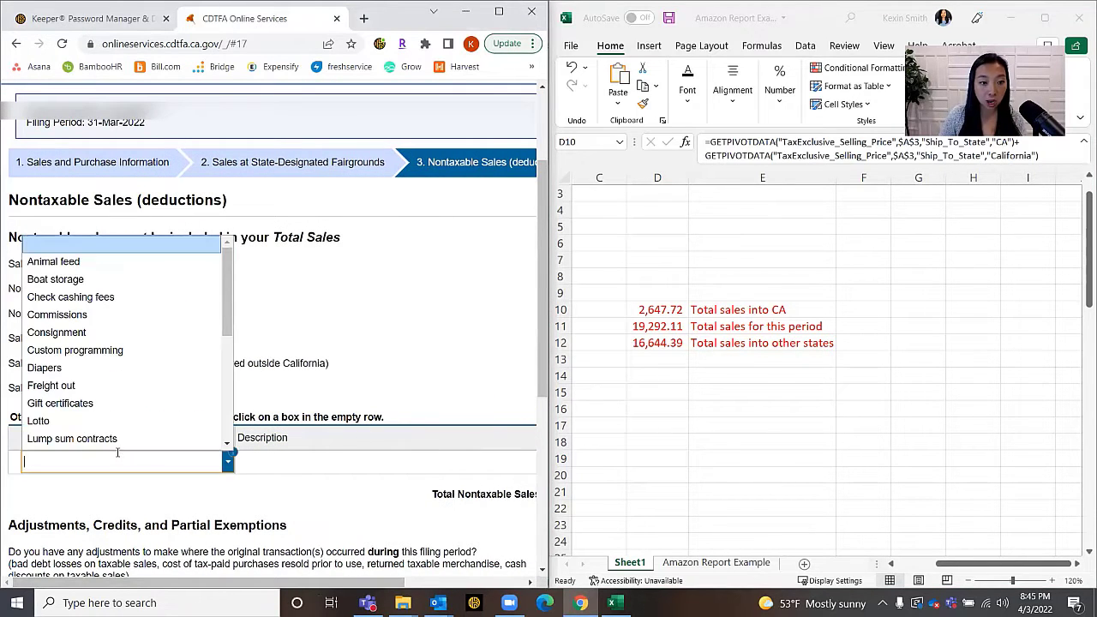
pyautogui.scroll(-3, 152, 364)
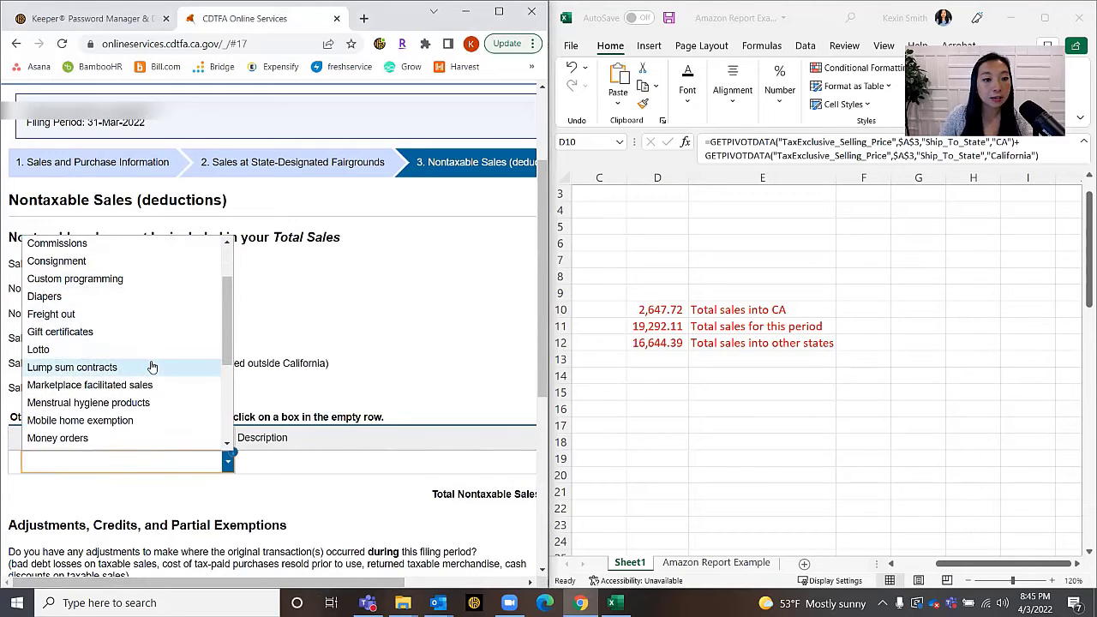
pyautogui.scroll(-3, 152, 367)
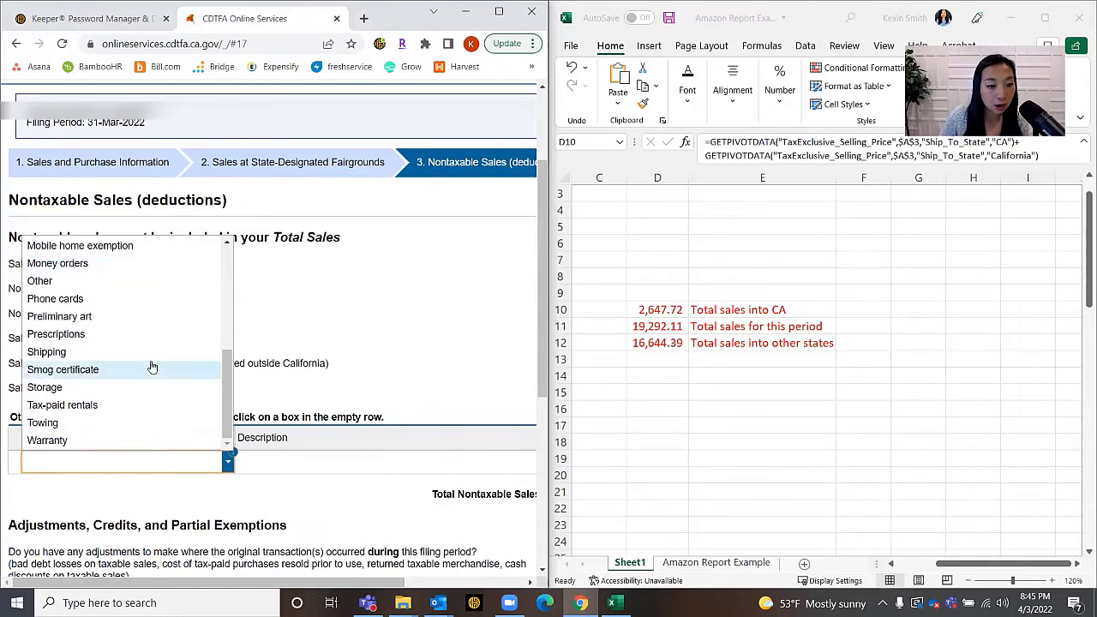
pyautogui.scroll(2, 151, 367)
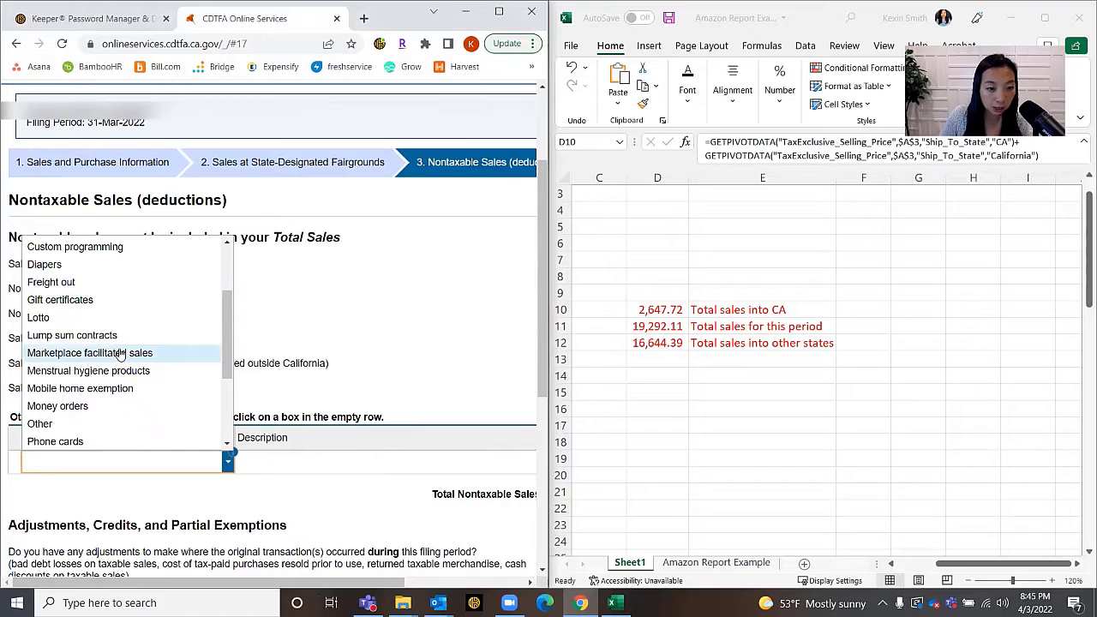
pyautogui.click(124, 355)
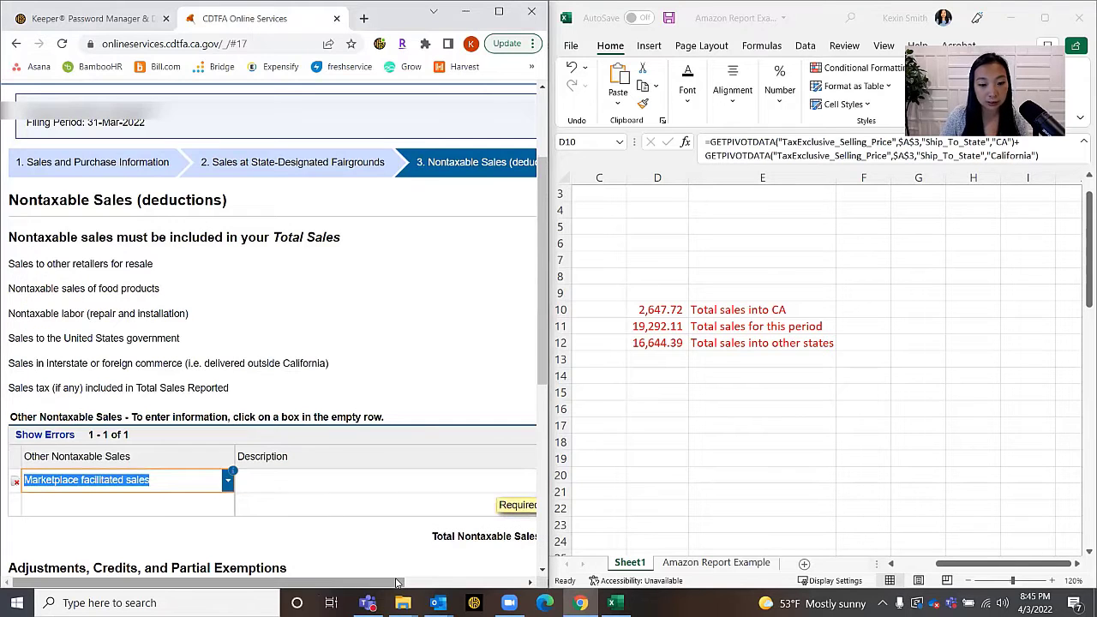
# - Enter 2647.72 as the nontaxable amount for marketplace facilitated sales and check the deductions against the Excel totals
pyautogui.moveTo(420, 583); pyautogui.dragTo(540, 580)
pyautogui.click(497, 480)
pyautogui.write('26')
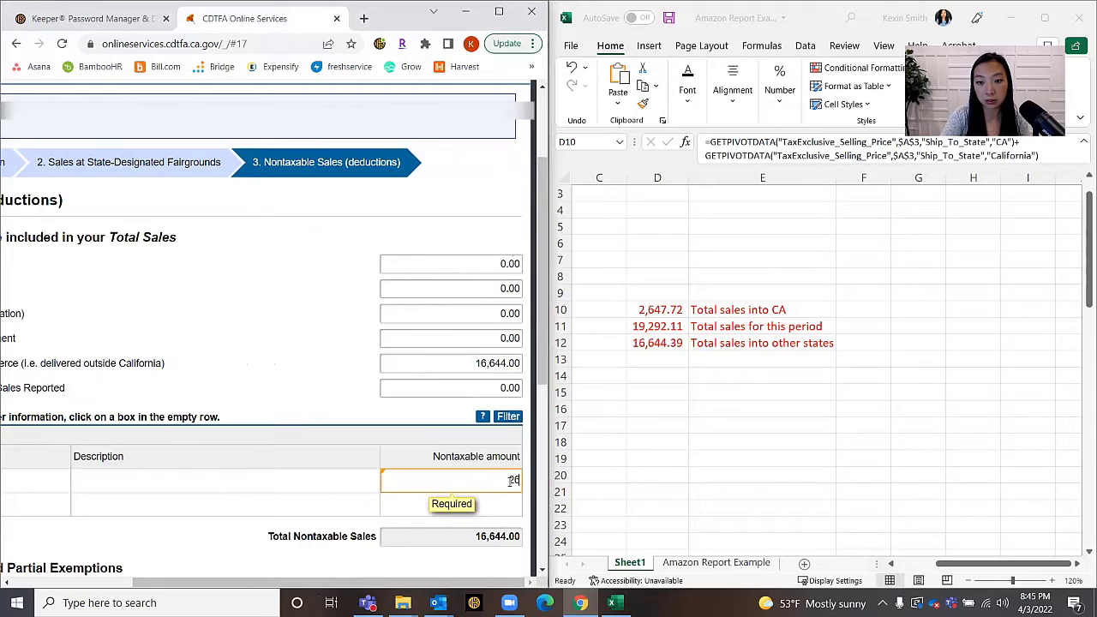
pyautogui.write('47.72')
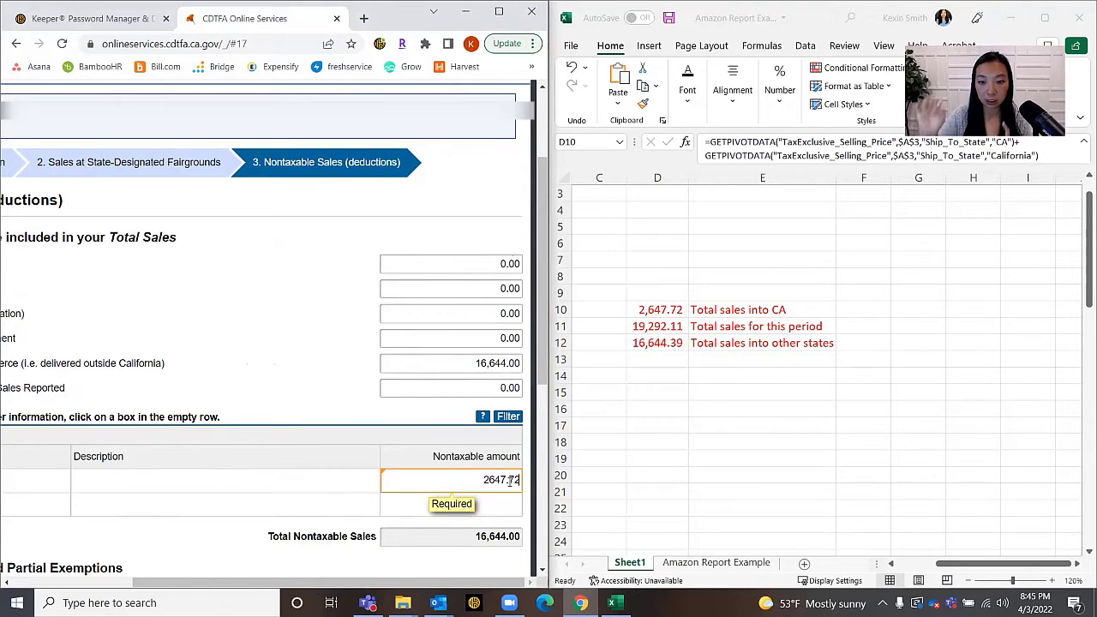
pyautogui.click(246, 355)
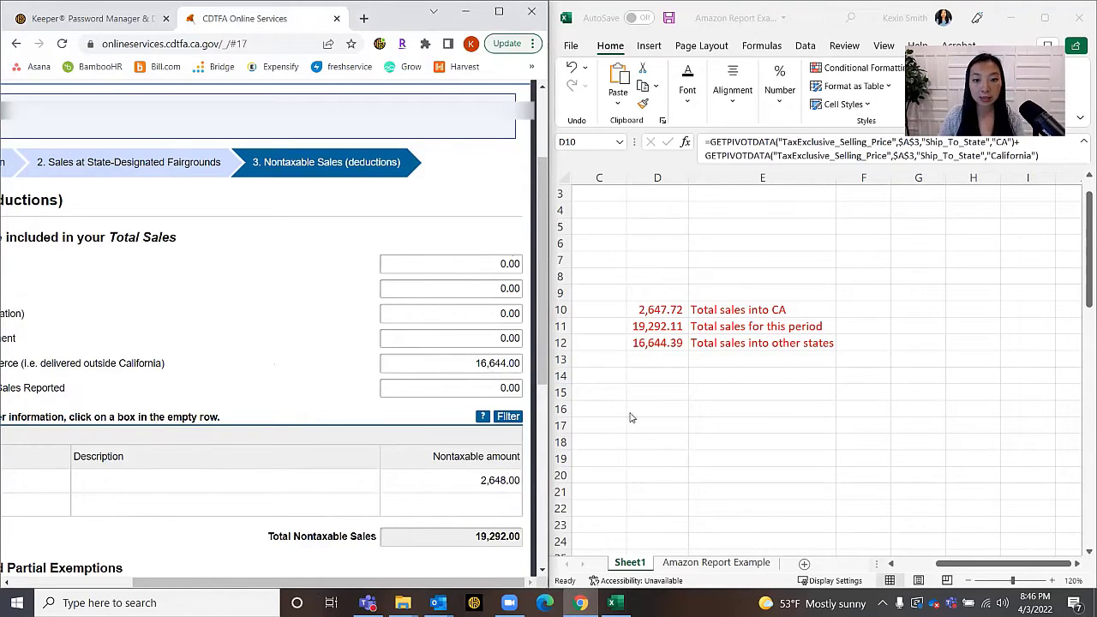
pyautogui.click(667, 328)
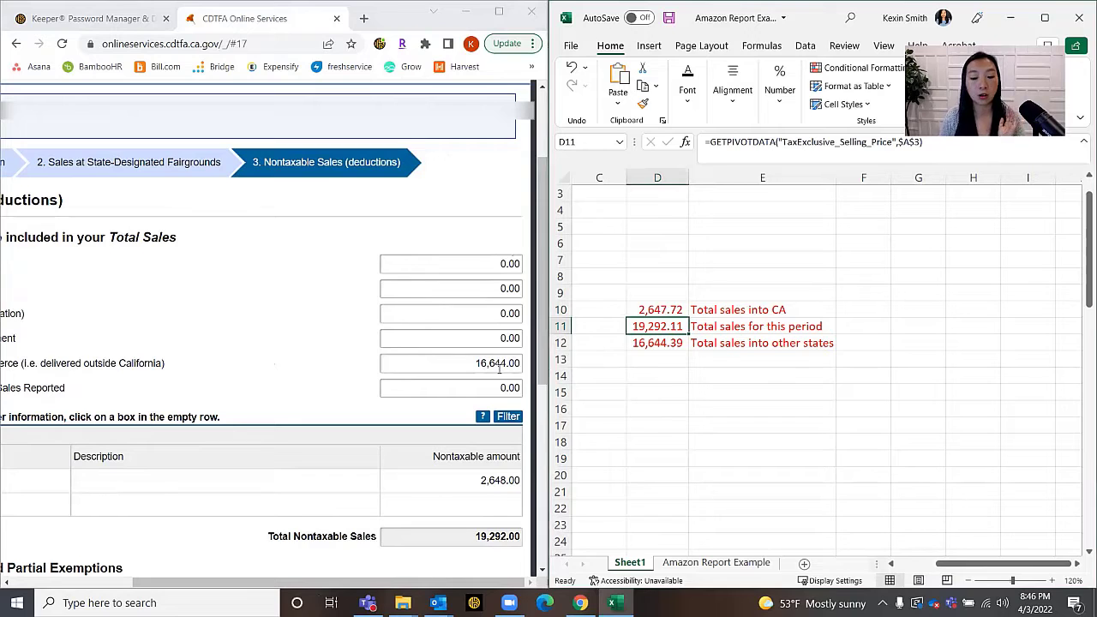
pyautogui.click(647, 307)
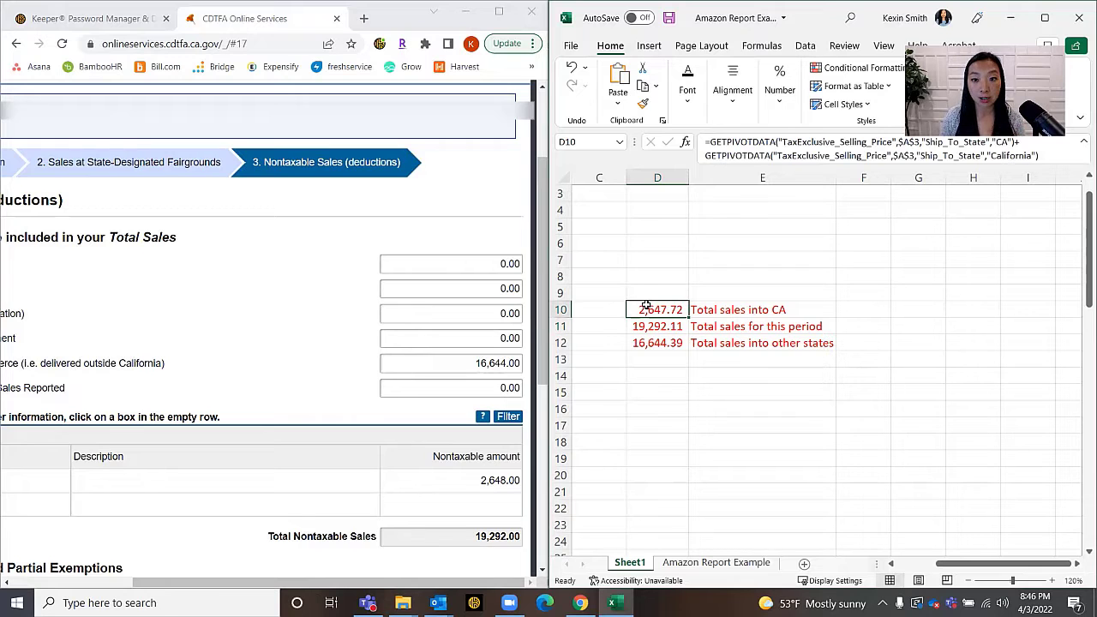
# - Describe the marketplace facilitated sales deduction as Amazon
pyautogui.moveTo(386, 583); pyautogui.dragTo(93, 499)
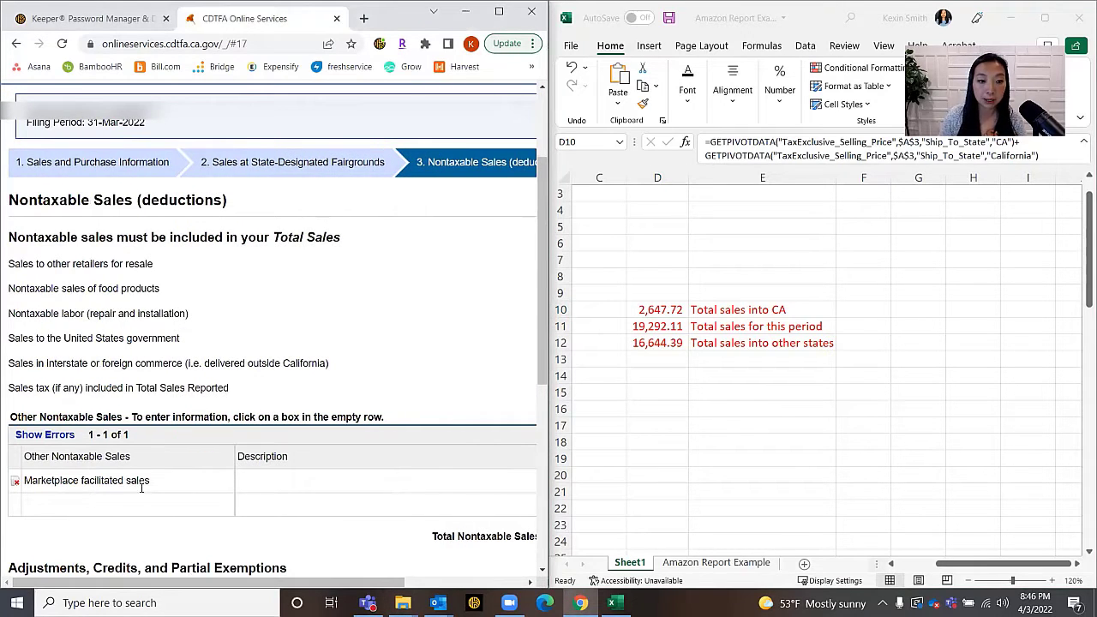
pyautogui.click(354, 484)
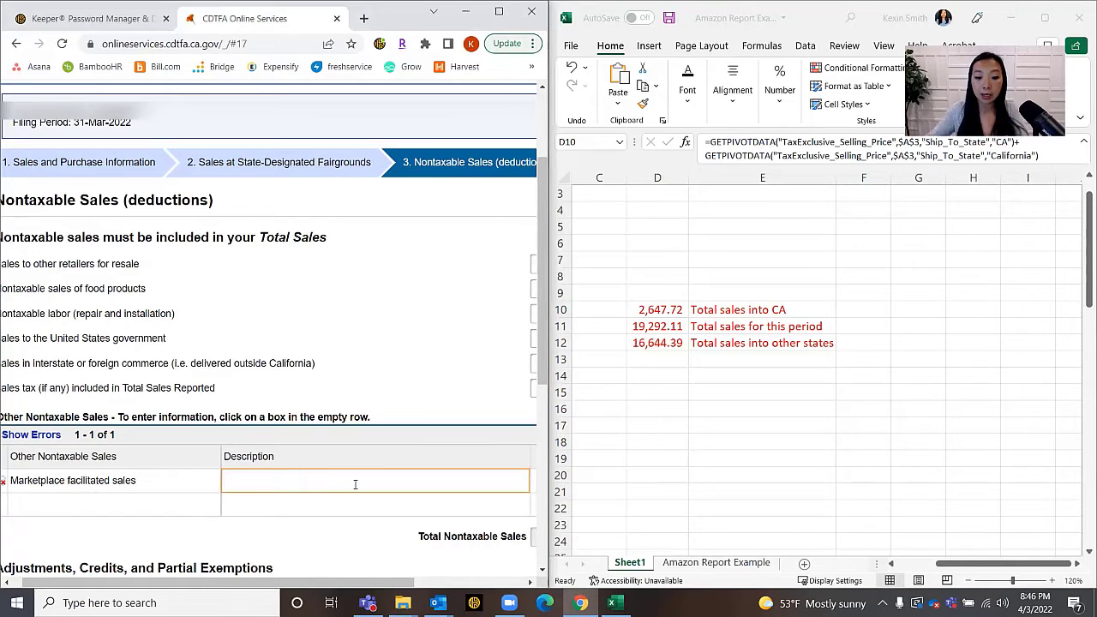
pyautogui.write('Amaz')
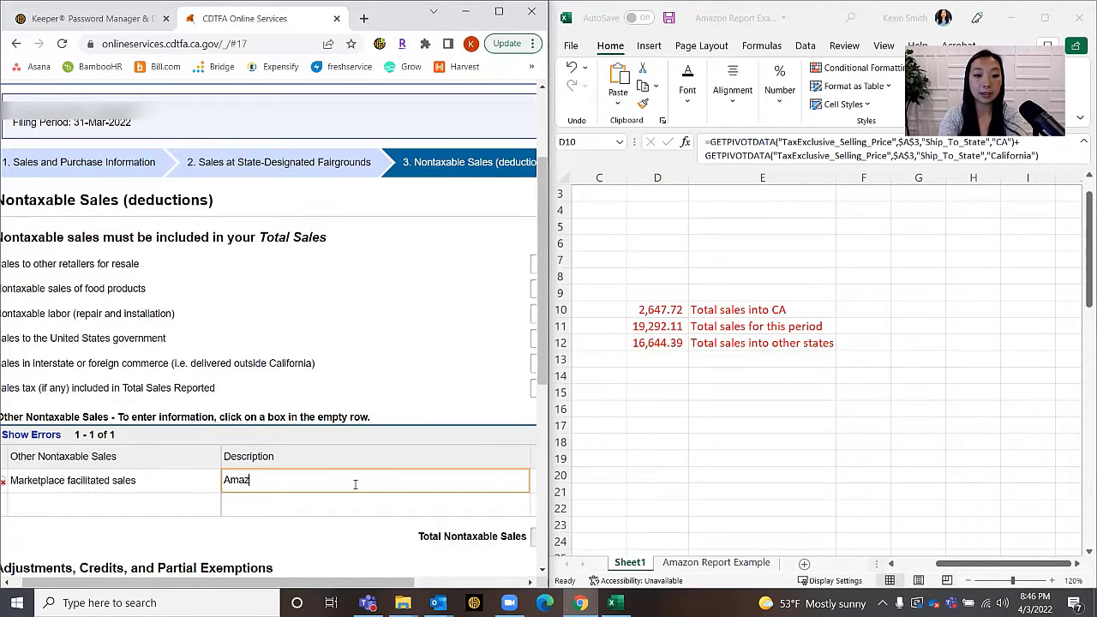
pyautogui.write('on')
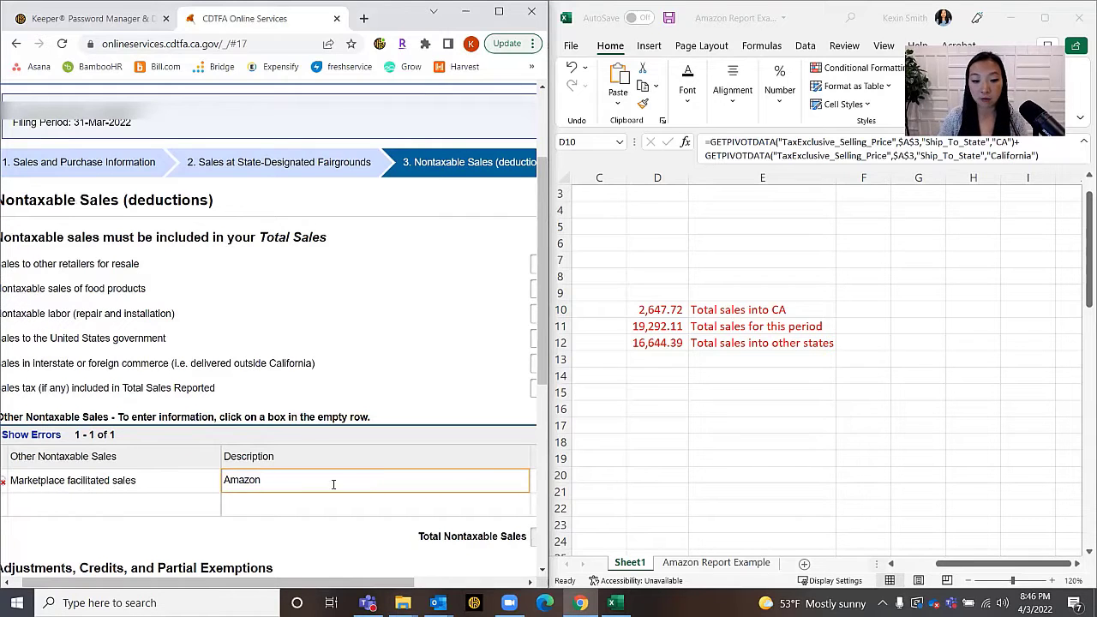
pyautogui.moveTo(380, 579); pyautogui.dragTo(489, 579)
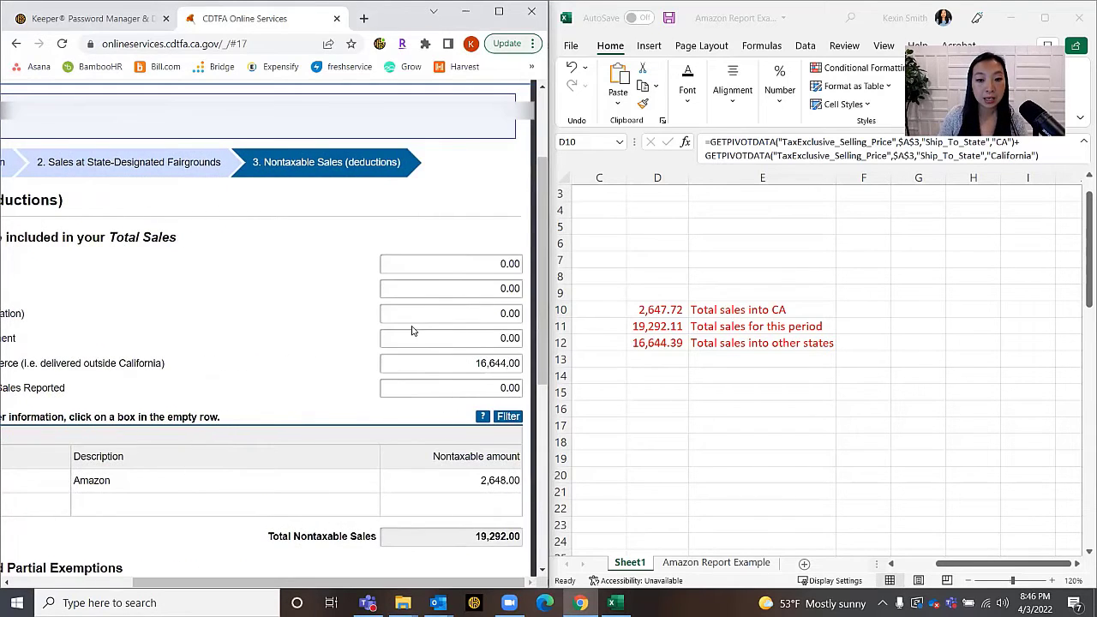
# - Maximize the return window and advance to Schedule A - District Tax Allocation, leaving the adjustments, credits and partial exemptions answered No
pyautogui.scroll(-3, 412, 331)
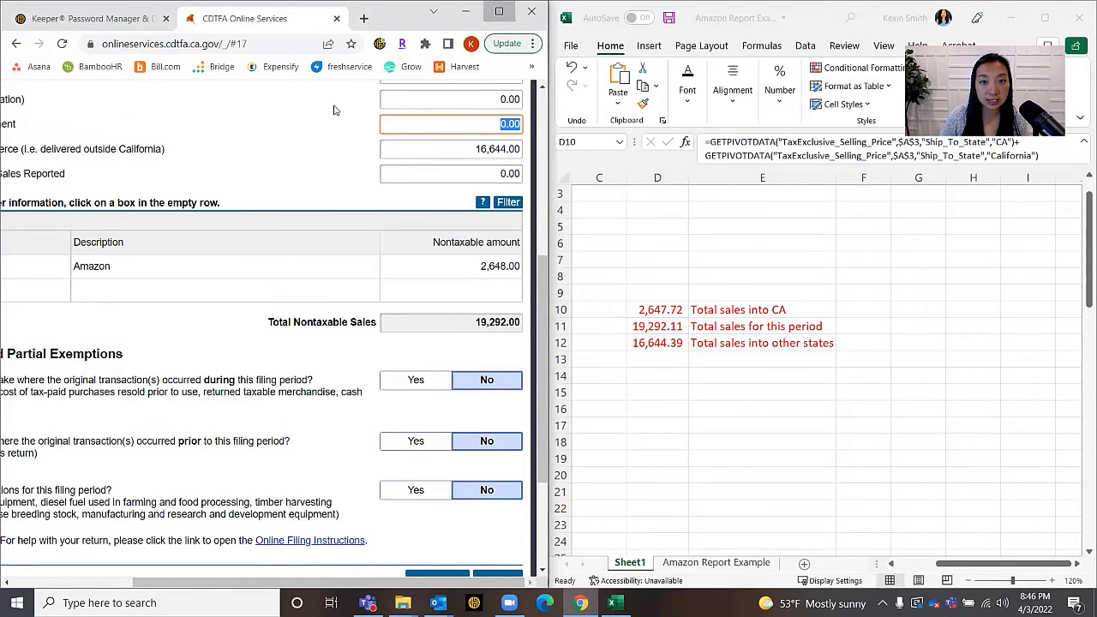
pyautogui.click(499, 12)
pyautogui.scroll(-2, 367, 388)
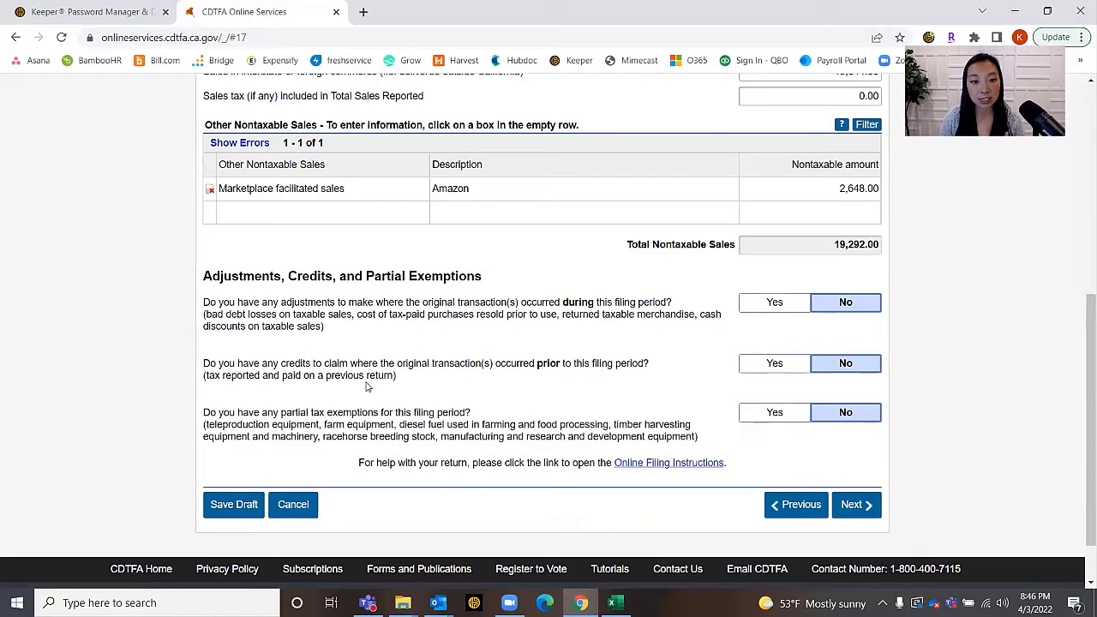
pyautogui.click(851, 506)
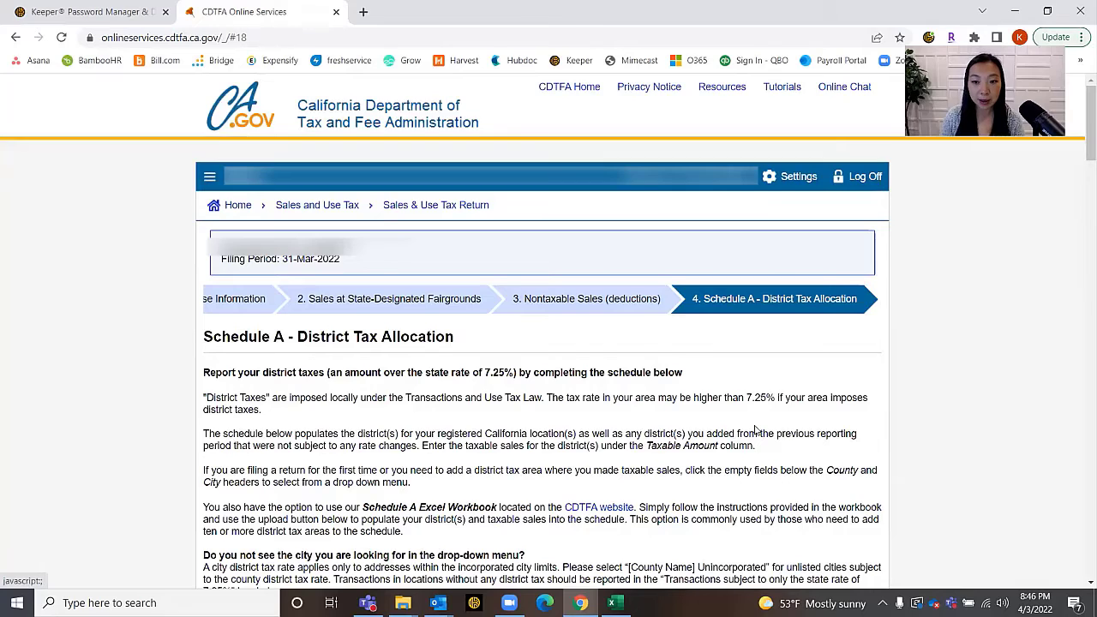
# - Advance the return through District Tax Allocation, Tax Prepayments and Excess Tax Collected to the Summary, leaving every amount as it is
pyautogui.scroll(-3, 755, 429)
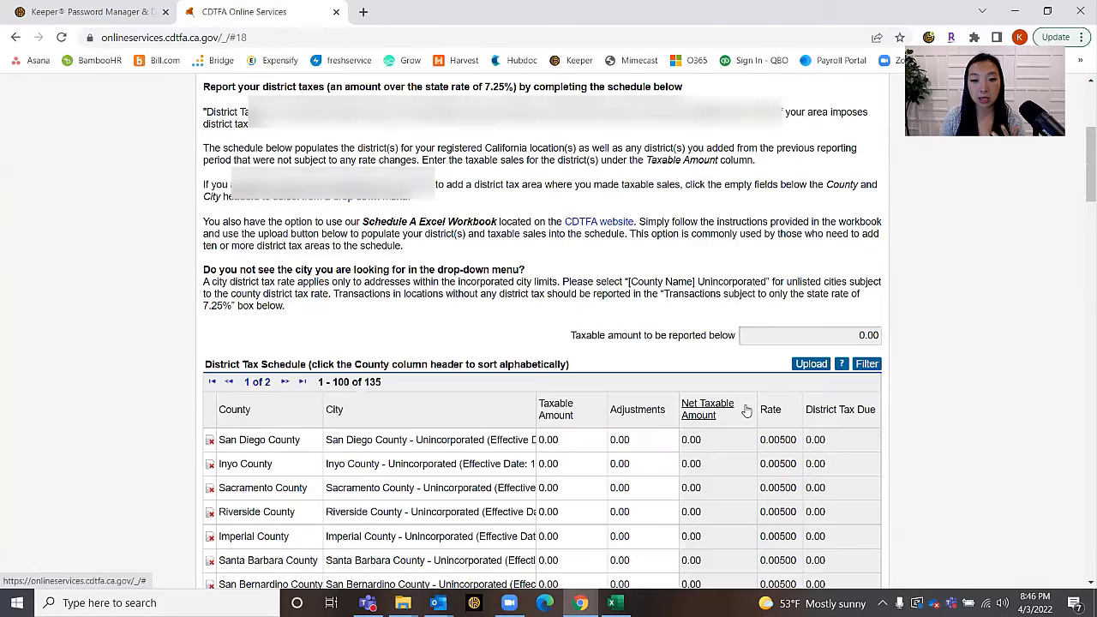
pyautogui.scroll(-20, 745, 410)
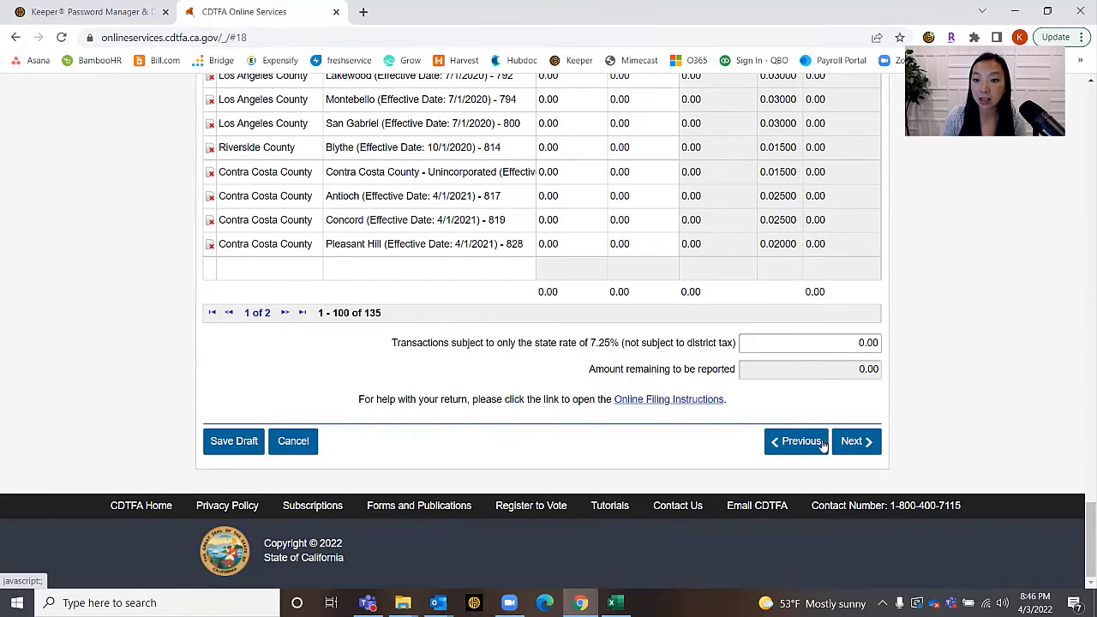
pyautogui.click(850, 442)
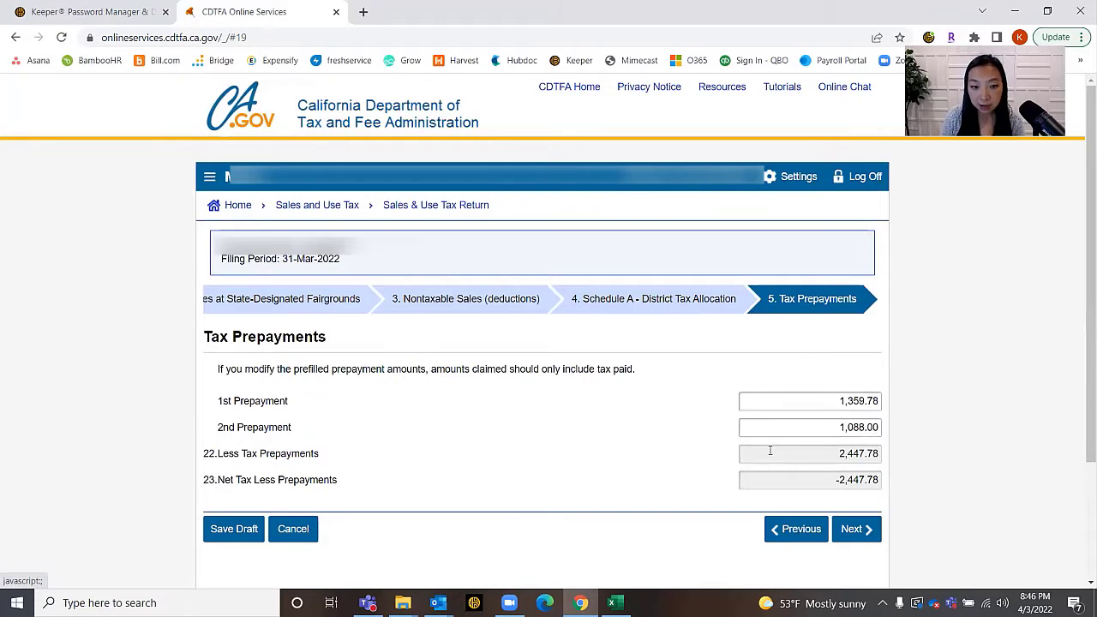
pyautogui.click(852, 529)
pyautogui.scroll(-1, 708, 453)
pyautogui.scroll(-2, 707, 453)
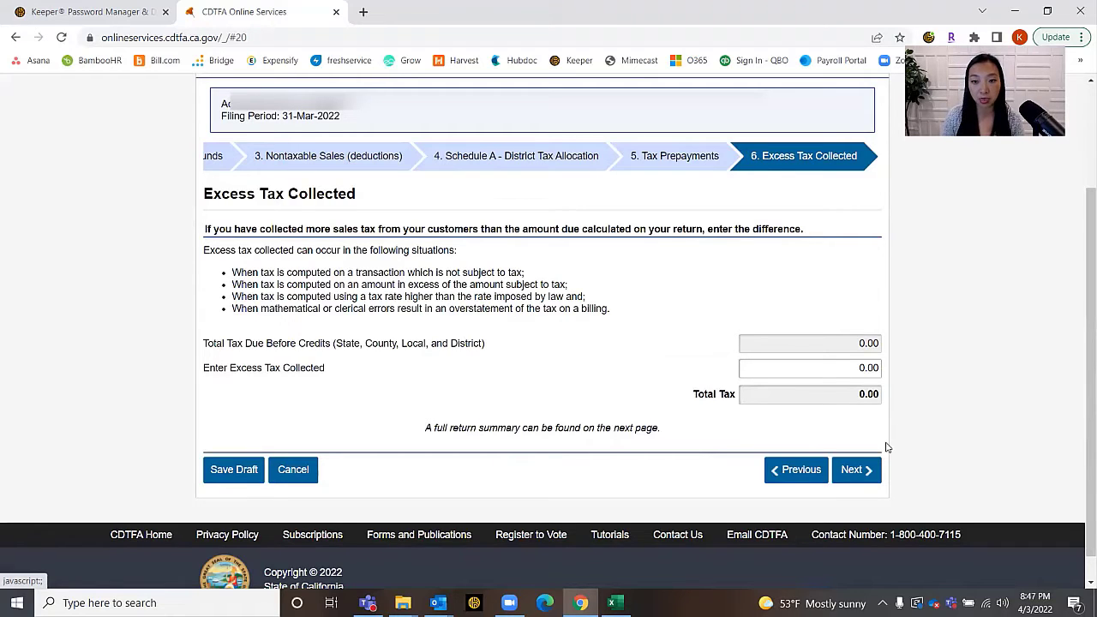
pyautogui.click(860, 471)
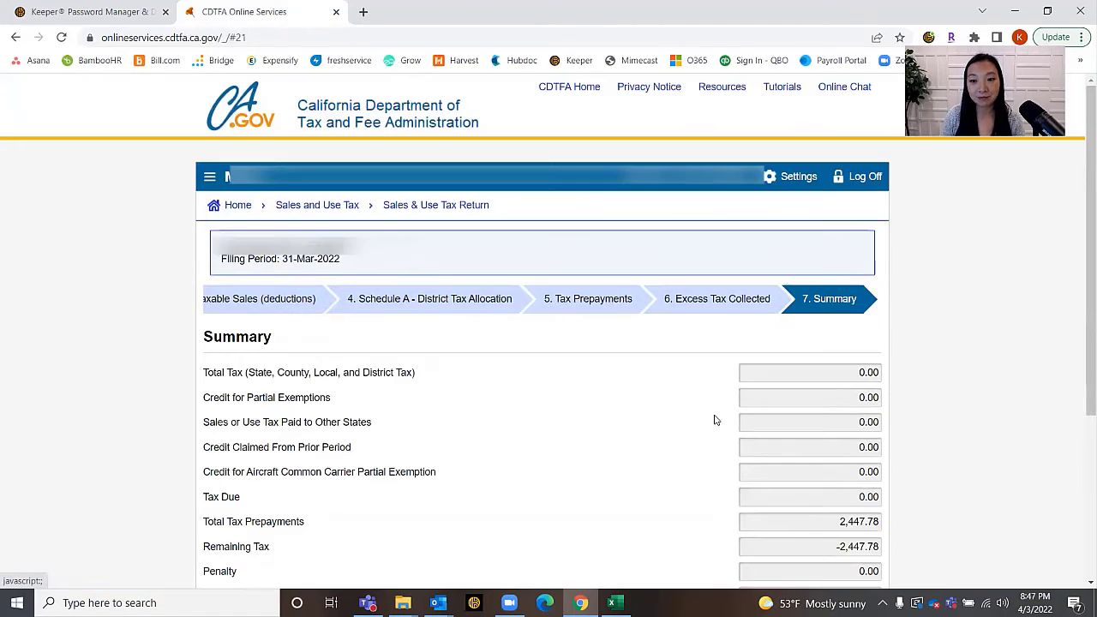
# - Review the tax, prepayment and total due lines of the return's Summary, and continue to Your Information
pyautogui.scroll(-3, 736, 356)
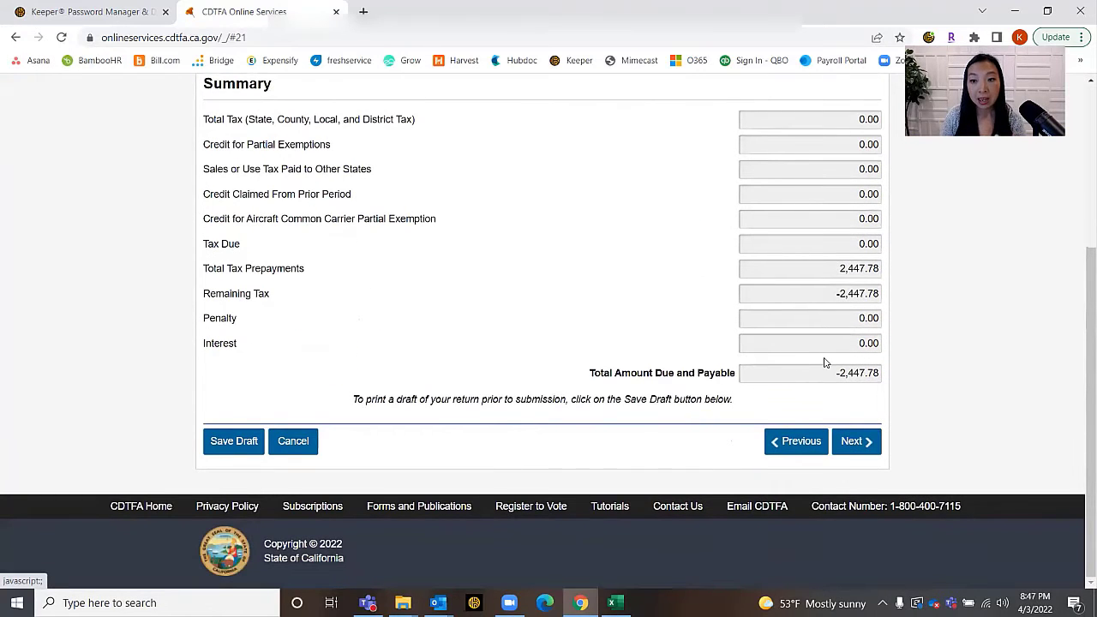
pyautogui.scroll(3, 825, 362)
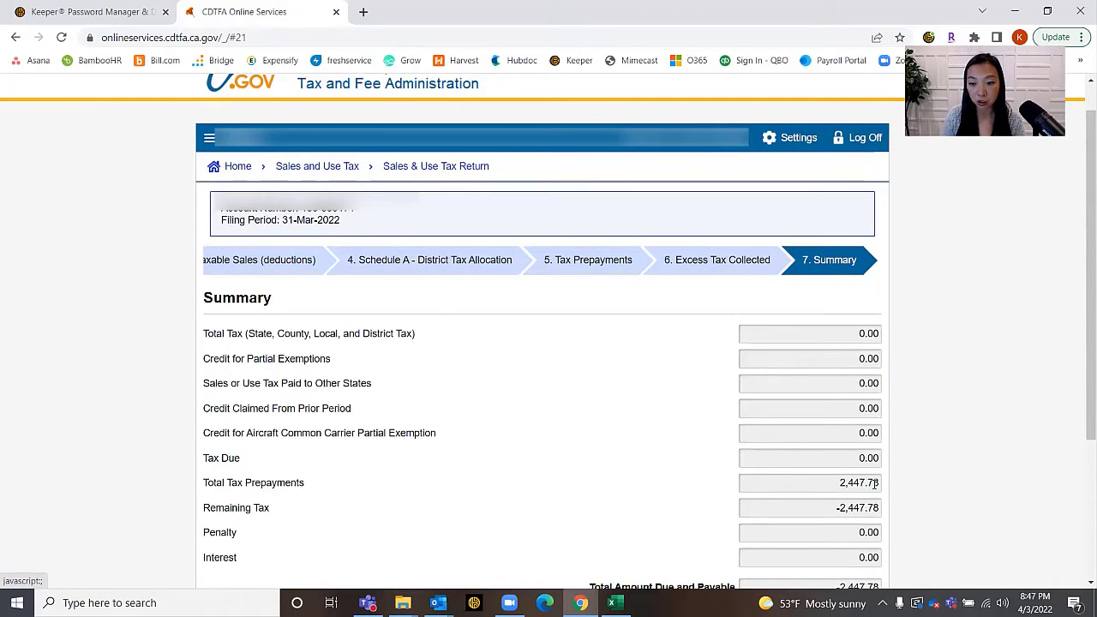
pyautogui.scroll(-3, 821, 316)
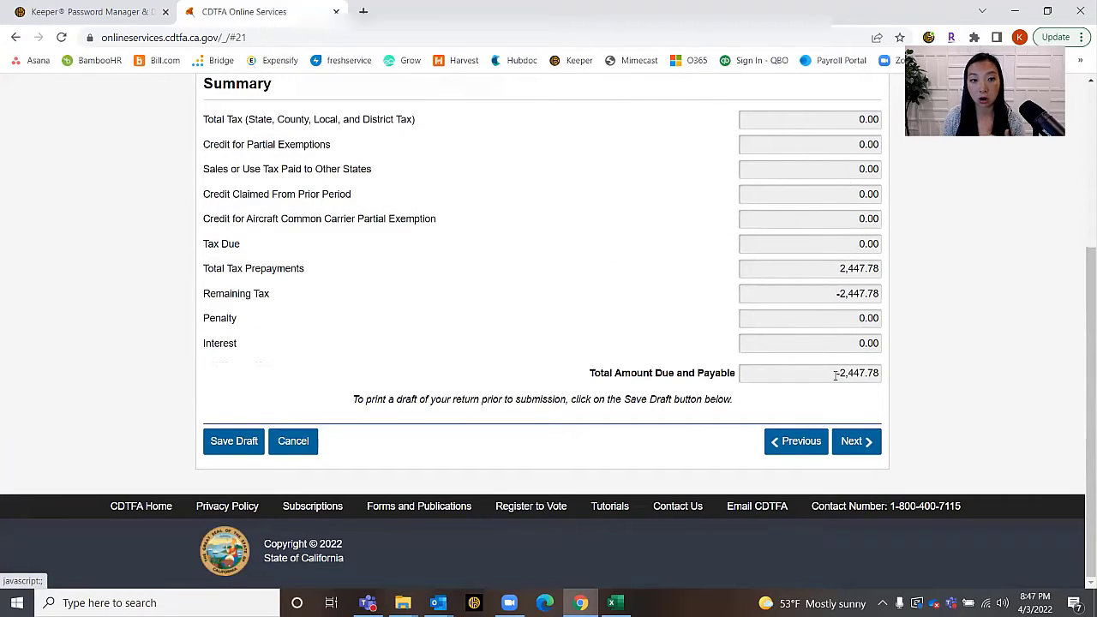
pyautogui.click(858, 443)
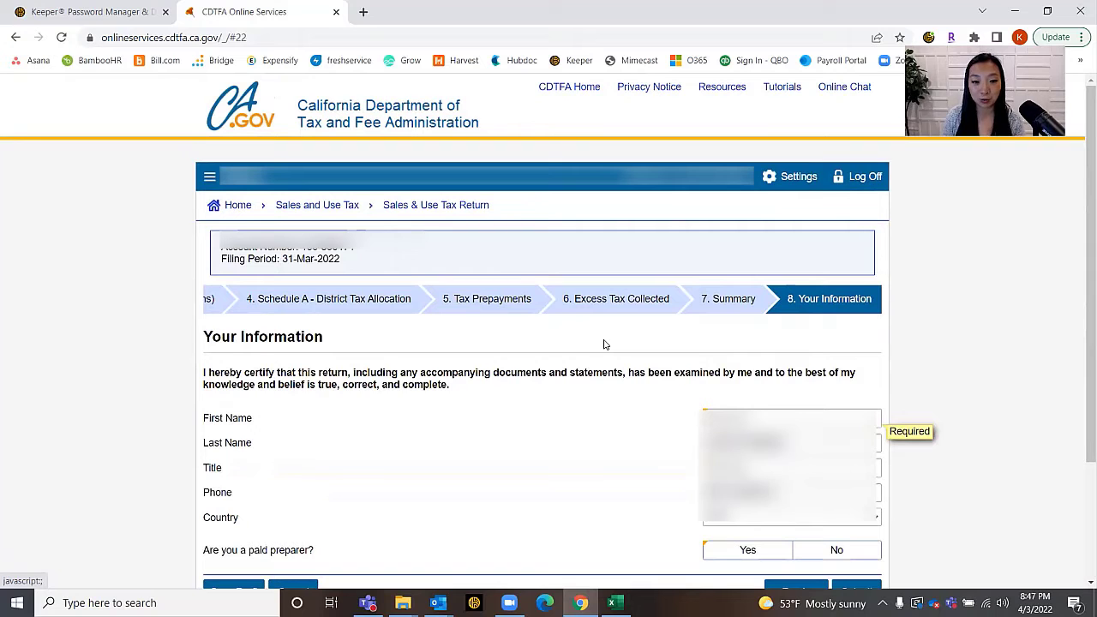
# - Go back from Your Information to the Nontaxable Sales (deductions) section without submitting the return
pyautogui.scroll(-5, 604, 343)
pyautogui.click(775, 434)
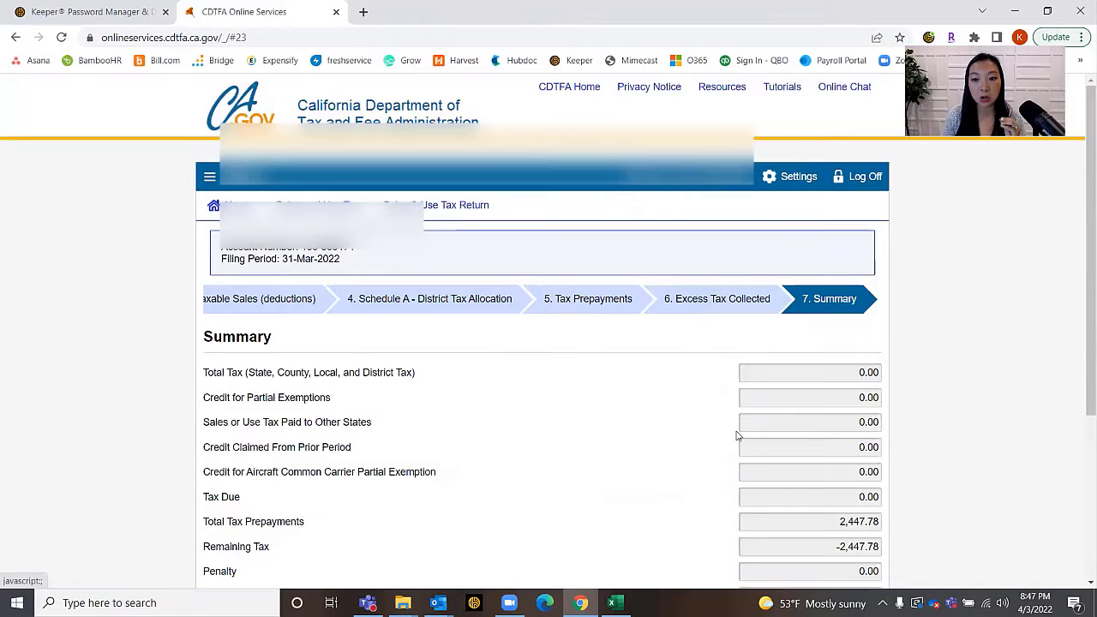
pyautogui.scroll(-3, 729, 435)
pyautogui.scroll(-3, 729, 435)
pyautogui.click(782, 441)
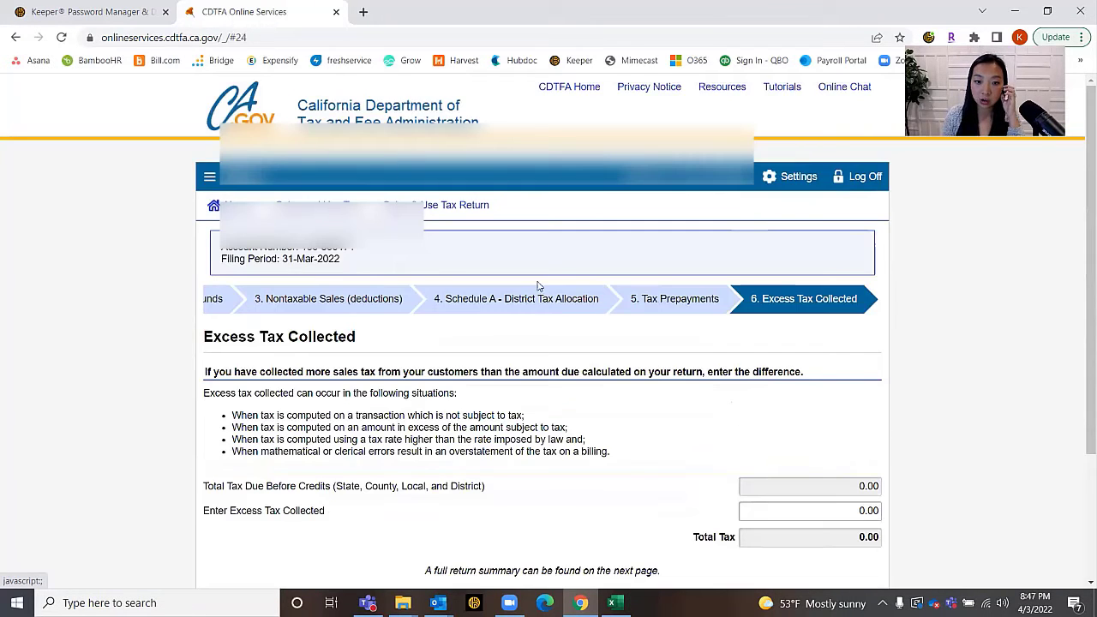
pyautogui.click(328, 300)
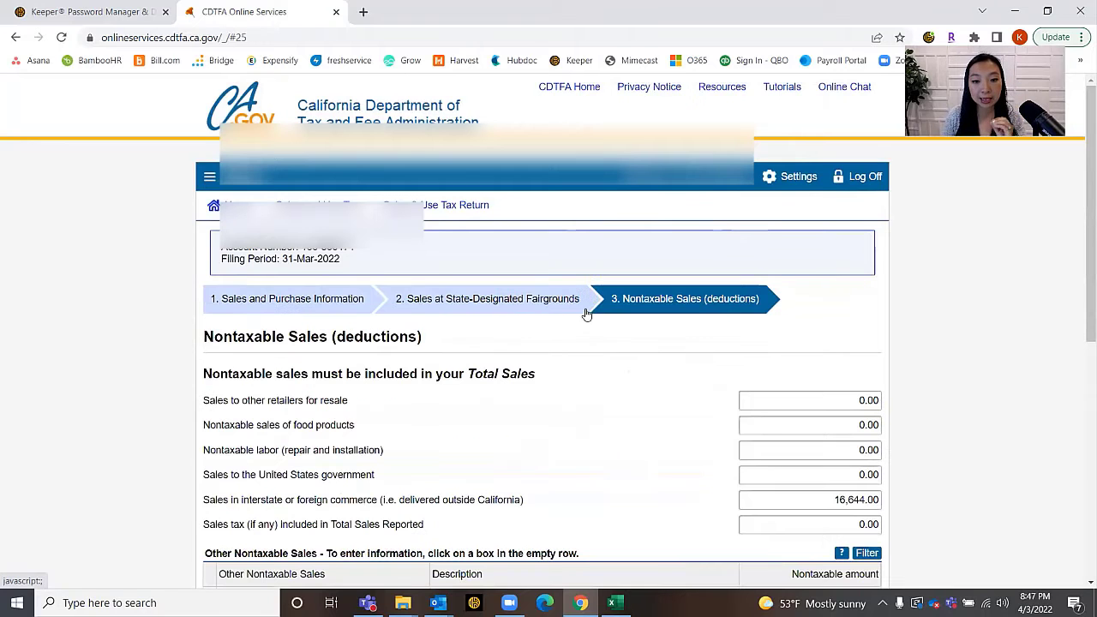
# - Review the interstate or foreign commerce deduction, the Amazon marketplace entry and the Total Nontaxable Sales
pyautogui.scroll(-3, 660, 357)
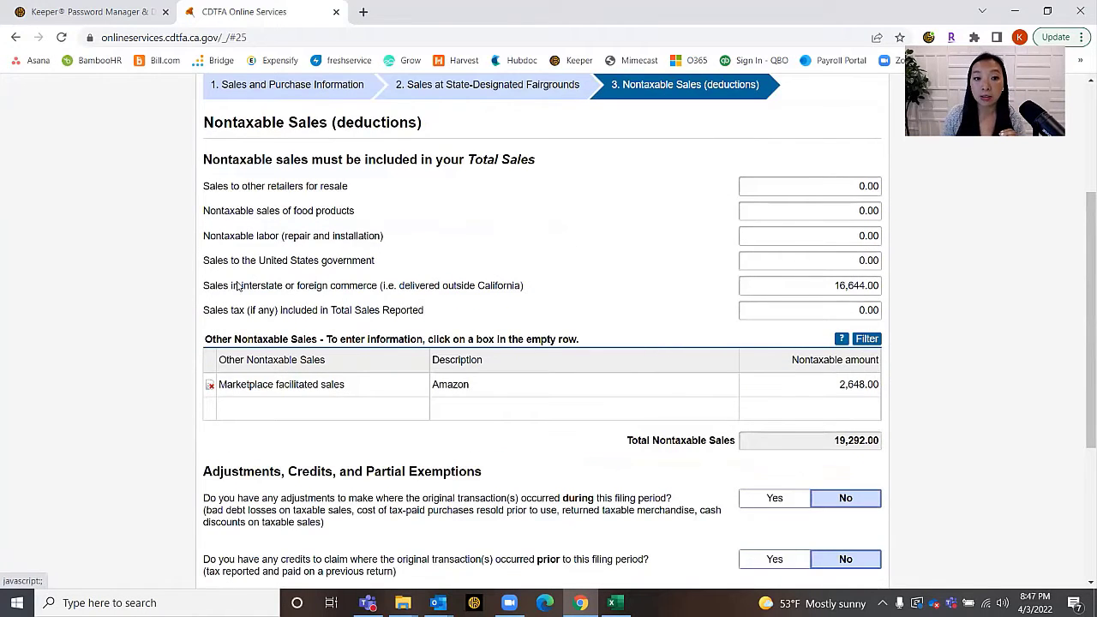
pyautogui.moveTo(208, 289); pyautogui.dragTo(343, 283)
pyautogui.press('Tab')
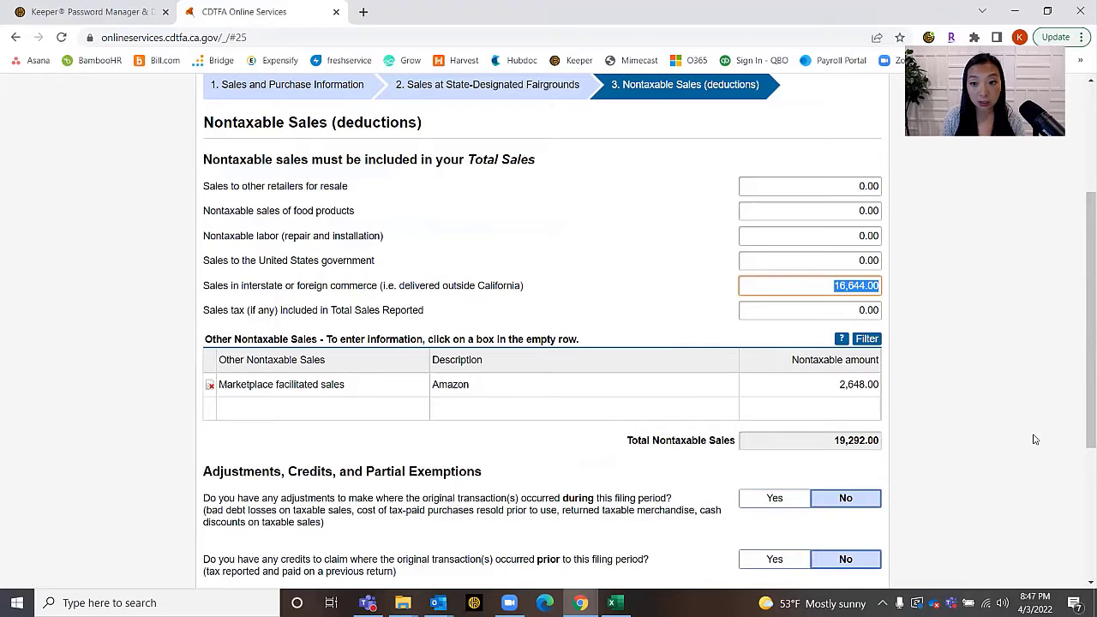
pyautogui.click(827, 440)
pyautogui.scroll(-2, 884, 440)
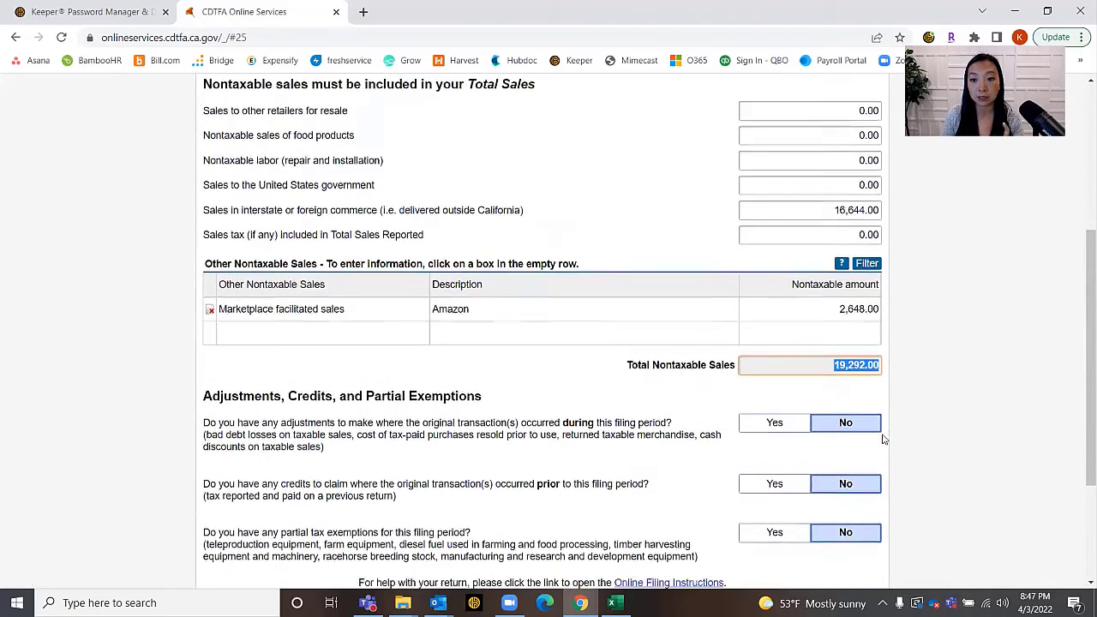
pyautogui.scroll(1, 887, 434)
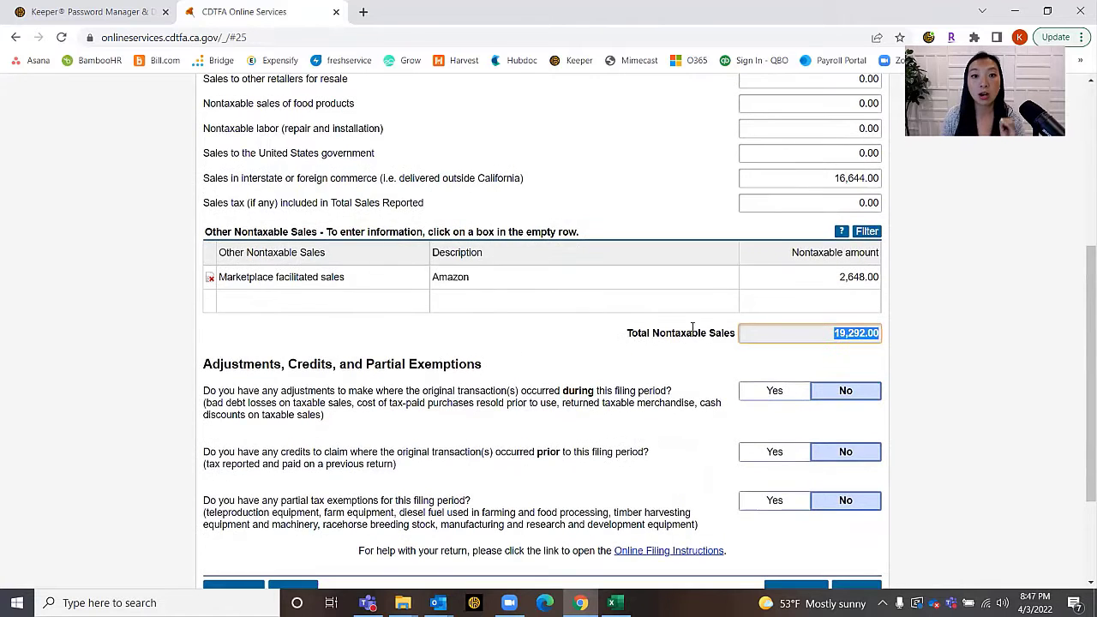